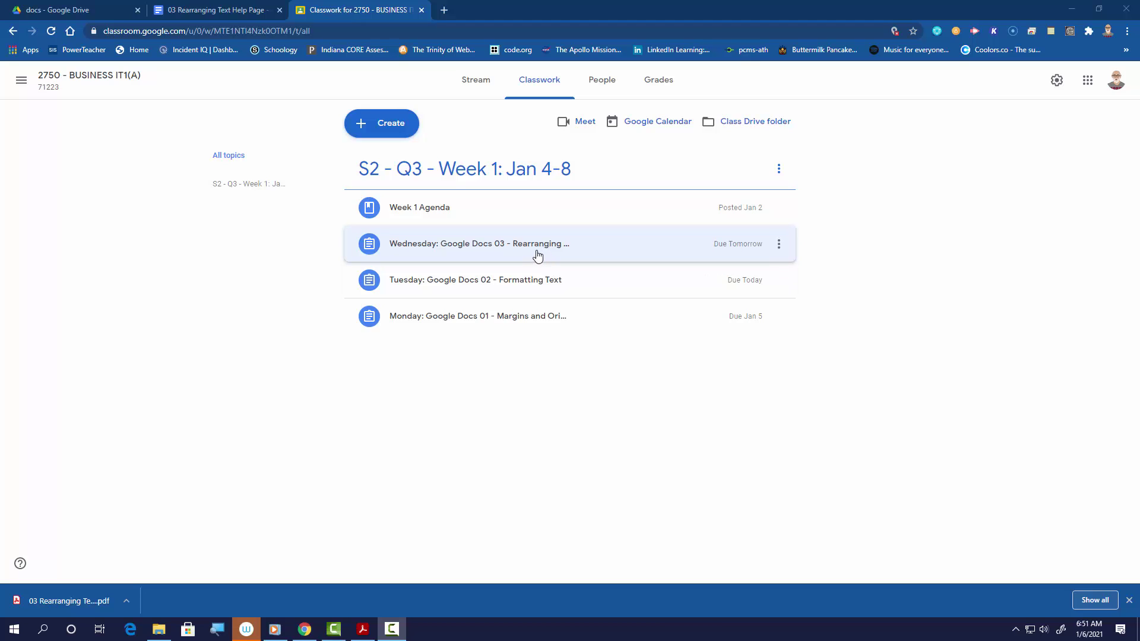
Step: Expand the Wednesday Google Docs 03 assignment and review the help page's opening, selection, rearranging and turn-in instructions
left_click(492, 246)
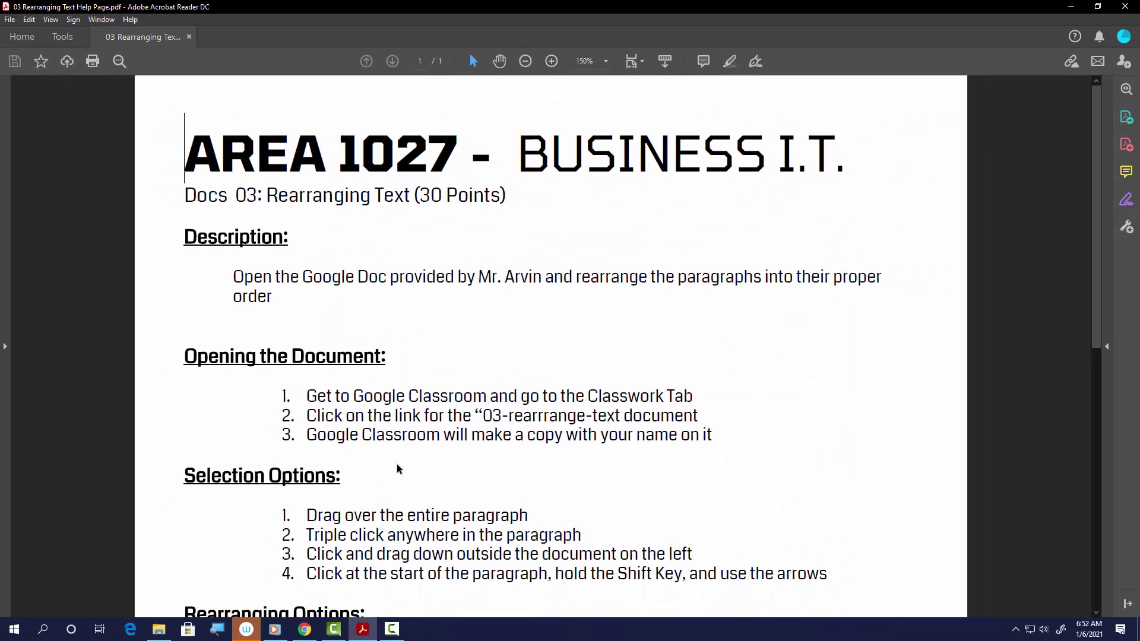
left_click_drag(301, 394, 716, 430)
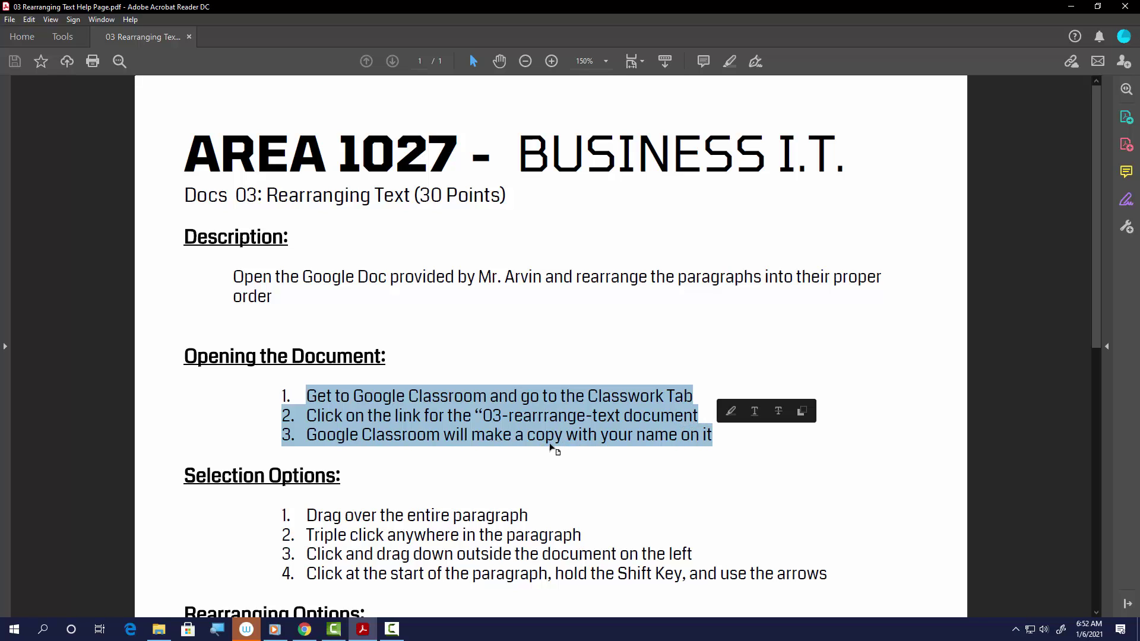
scroll(553, 445, "down", 3)
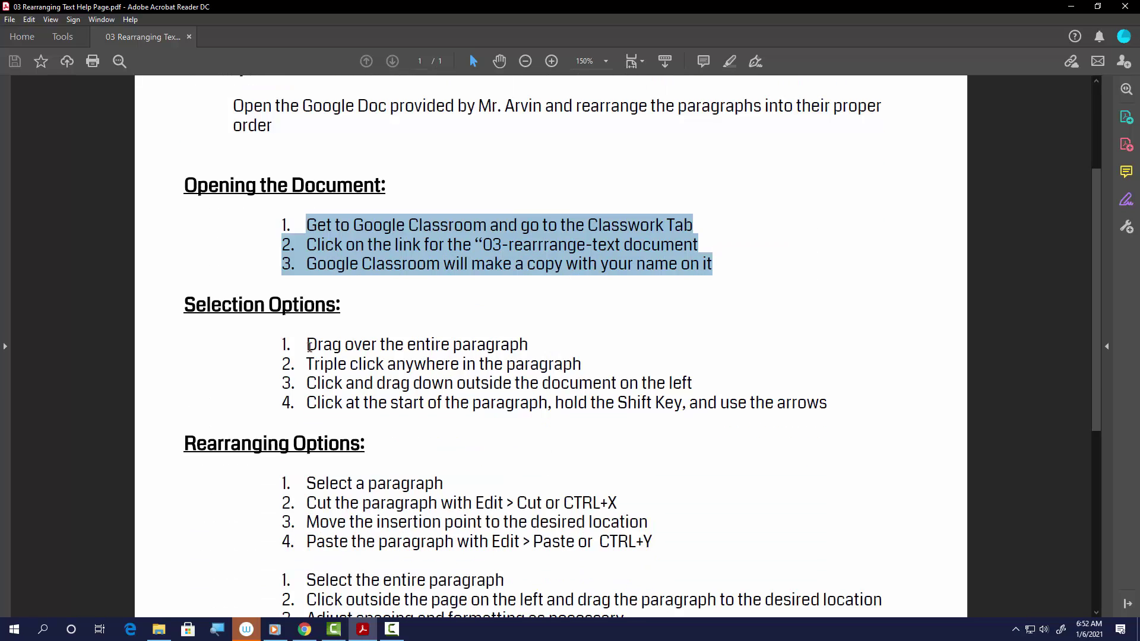
left_click_drag(307, 344, 825, 411)
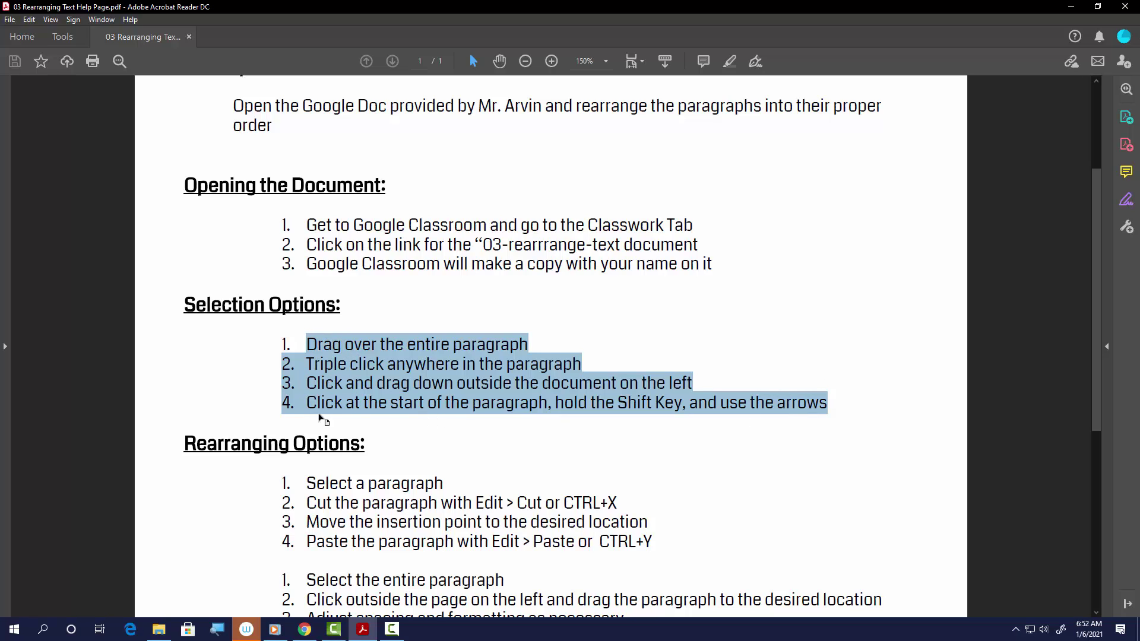
scroll(399, 409, "down", 3)
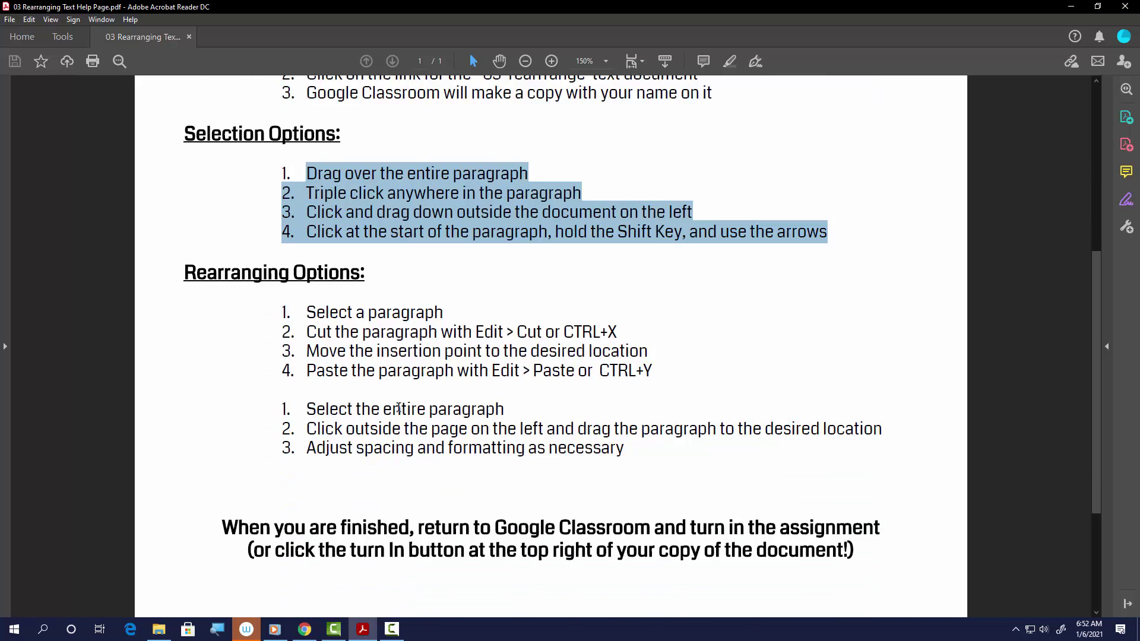
scroll(399, 409, "down", 1)
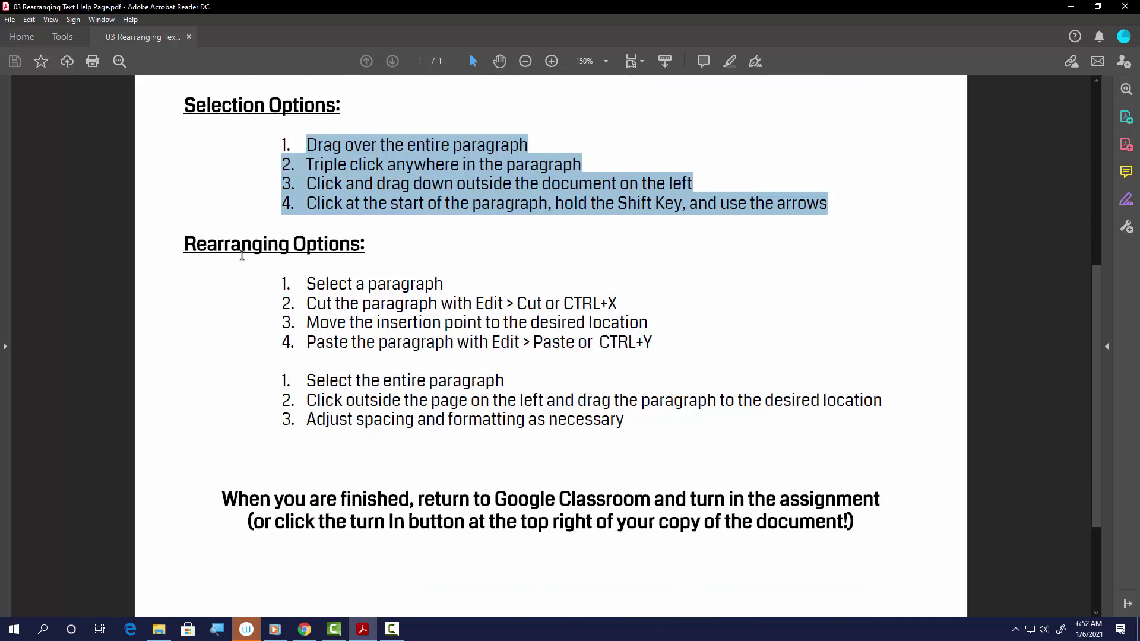
left_click_drag(175, 244, 352, 250)
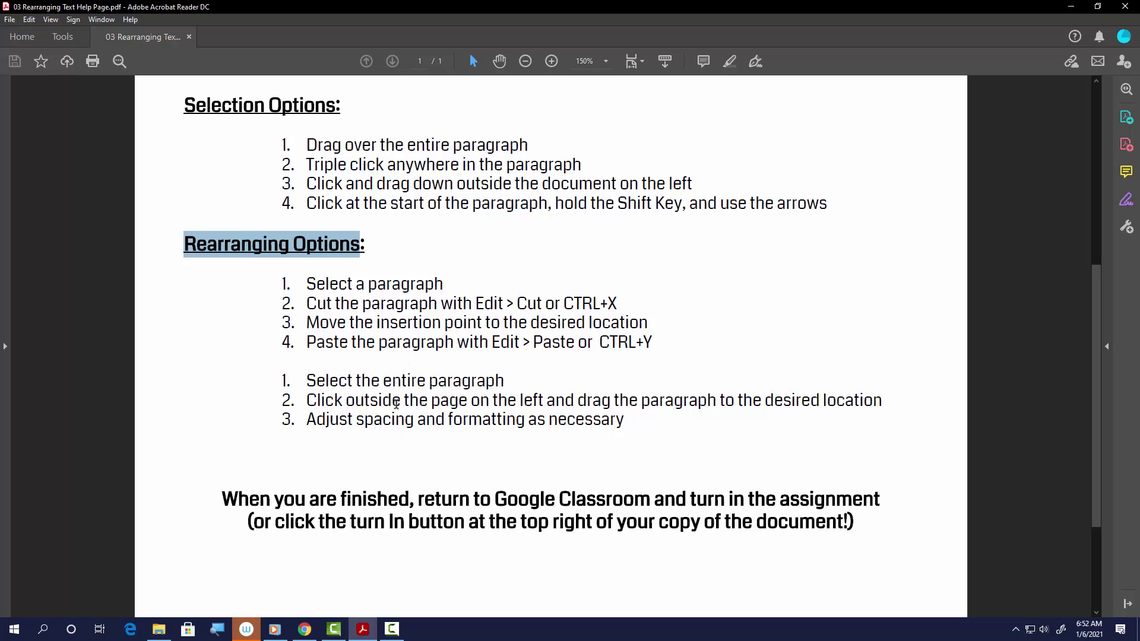
left_click_drag(275, 499, 818, 525)
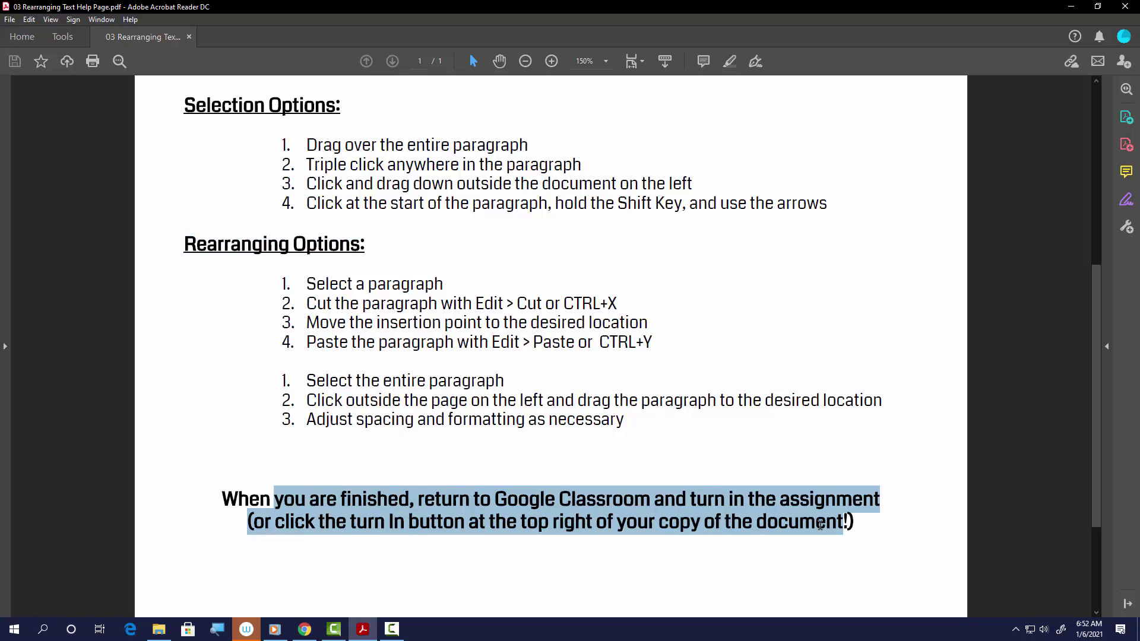
Step: Switch to the docs folder in Google Drive and open the "03_rearrange-text- movie demo" document
left_click(305, 629)
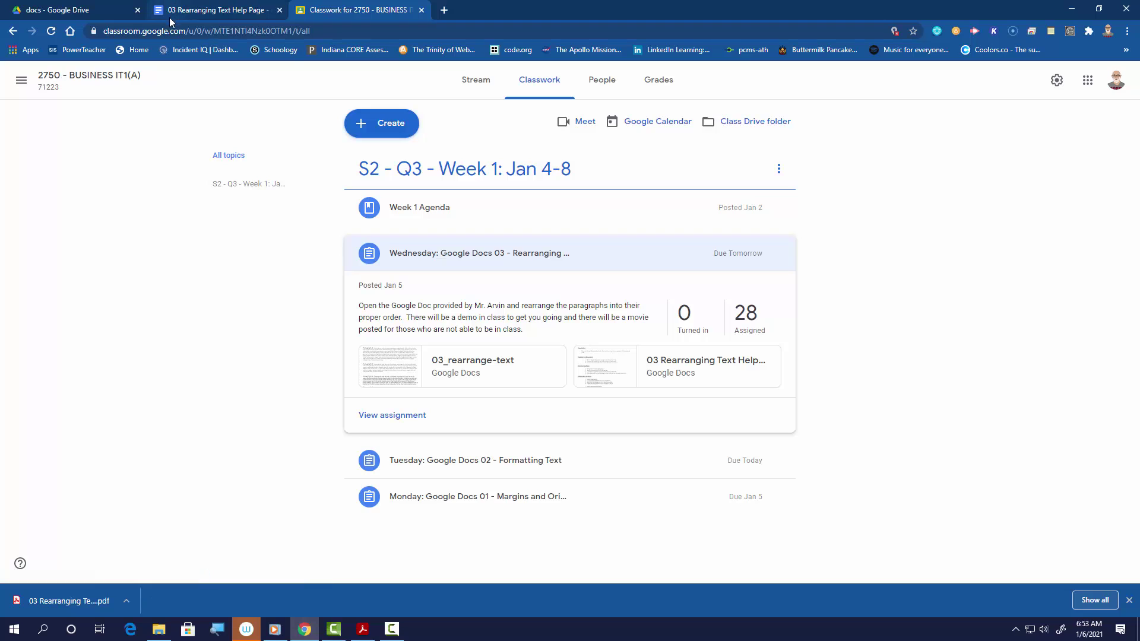
left_click(100, 14)
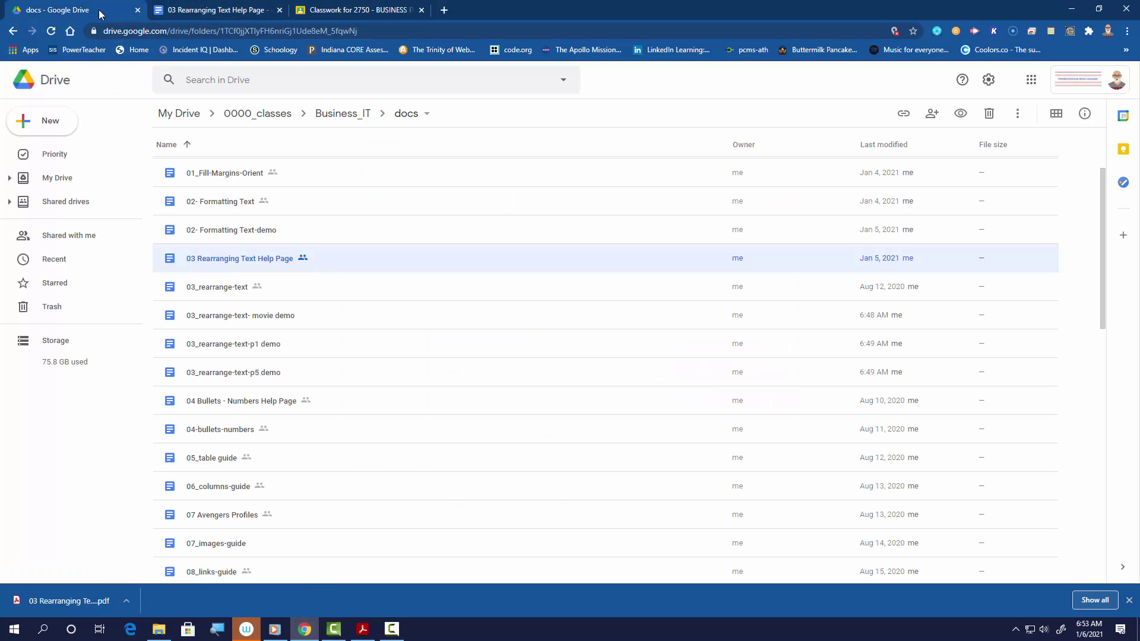
left_click(202, 318)
double_click(203, 318)
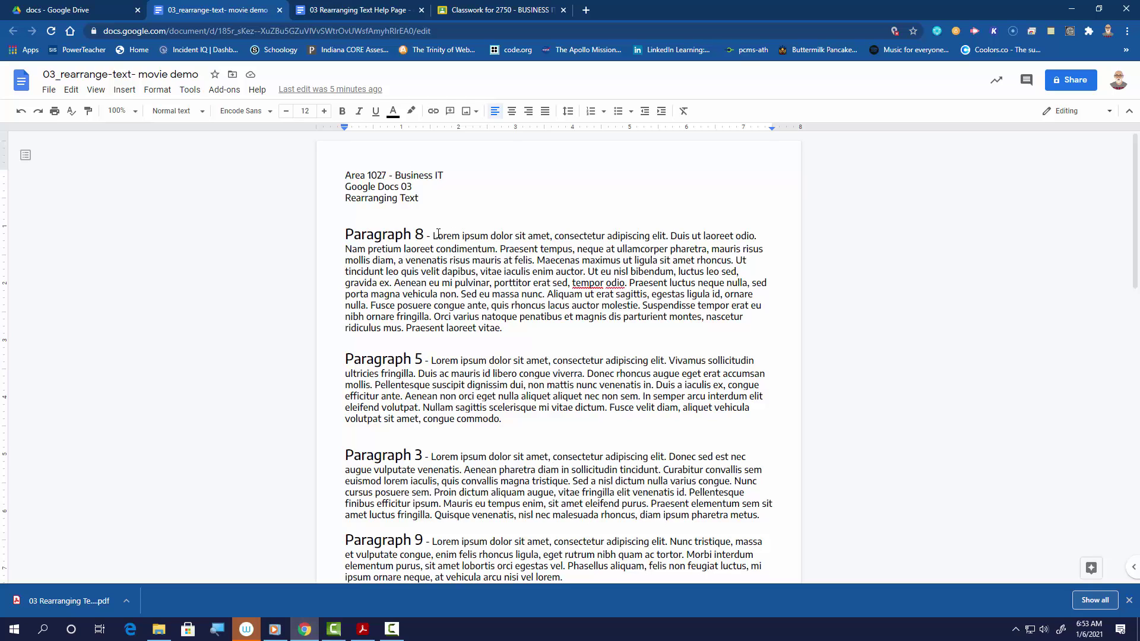
Step: Look through the whole document to examine the numbered paragraphs and the order they are in
left_click_drag(433, 236, 467, 316)
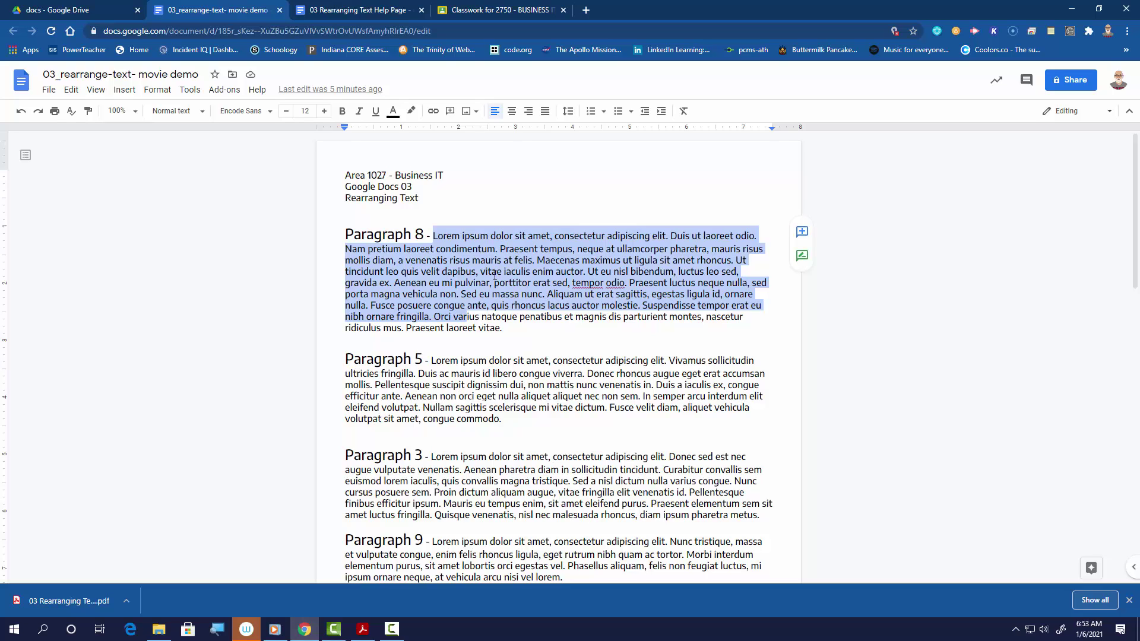
scroll(523, 386, "down", 7)
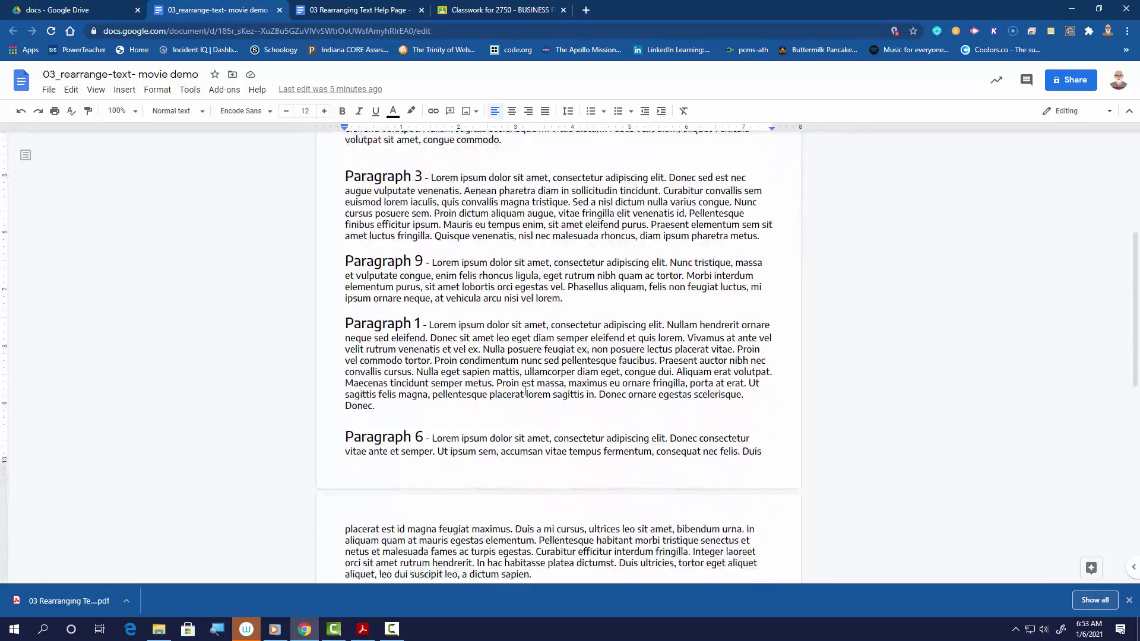
scroll(525, 387, "up", 6)
scroll(524, 387, "down", 6)
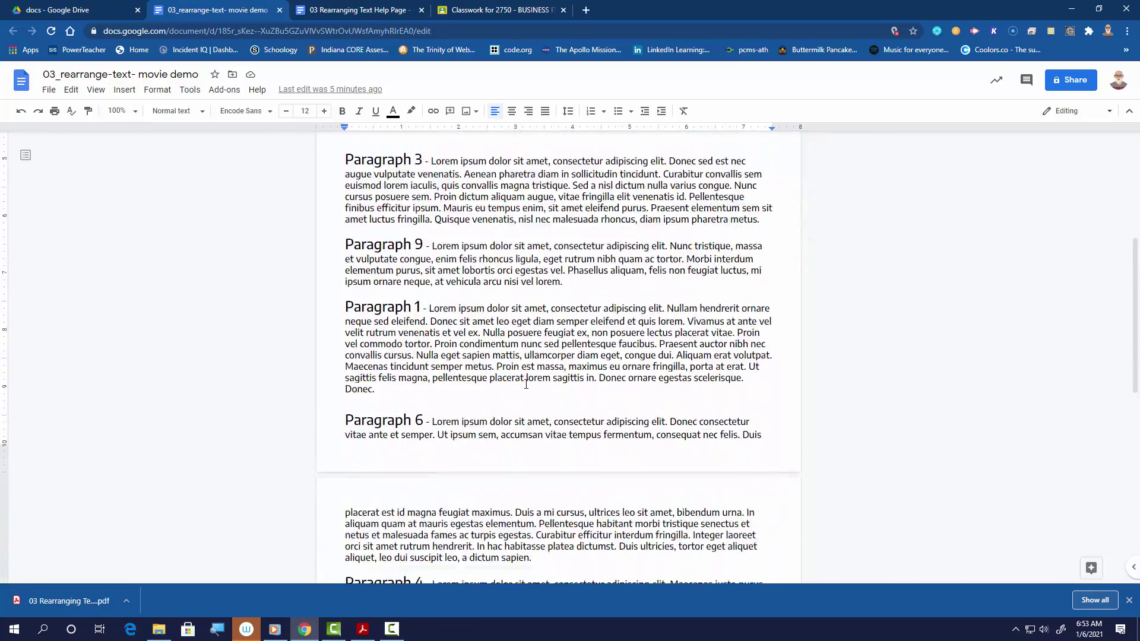
scroll(526, 380, "up", 6)
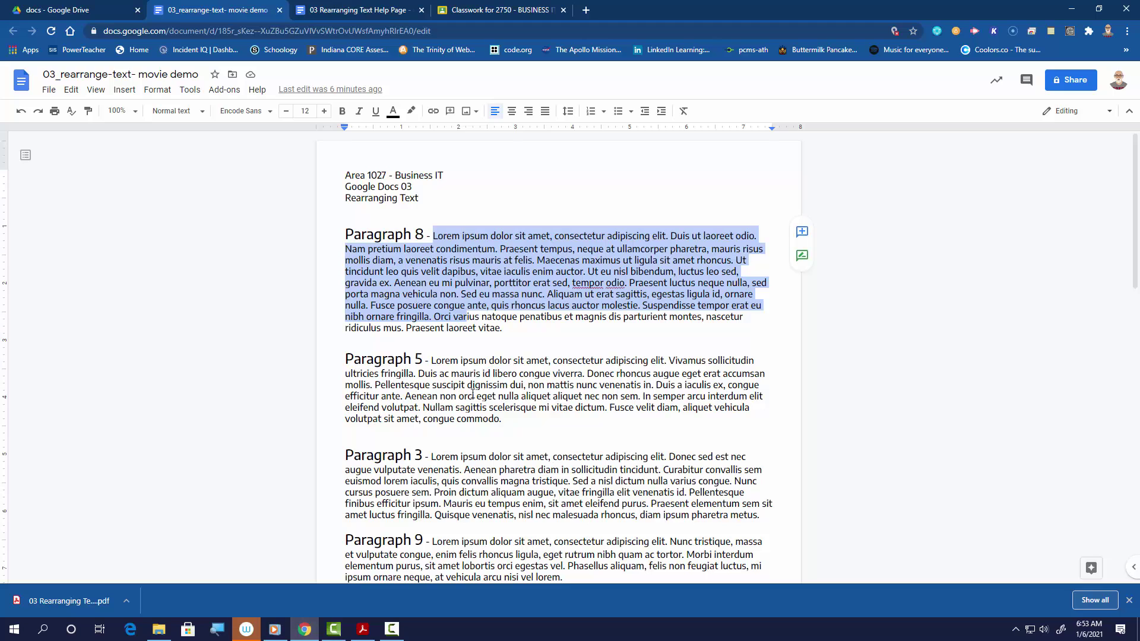
scroll(472, 393, "down", 1)
scroll(442, 346, "down", 3)
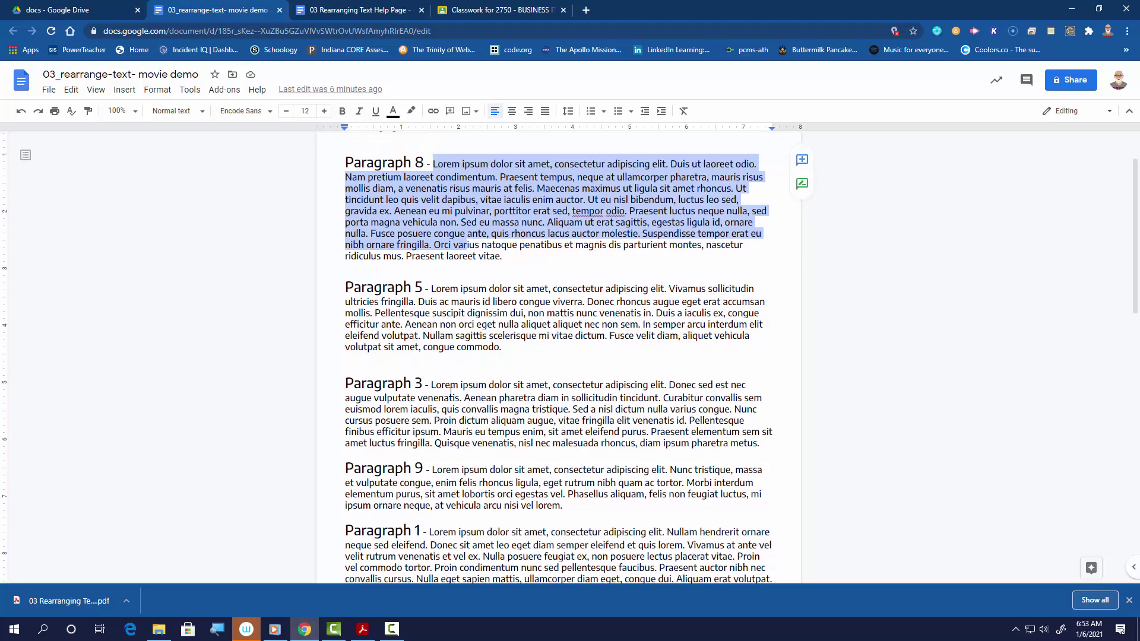
scroll(445, 391, "down", 6)
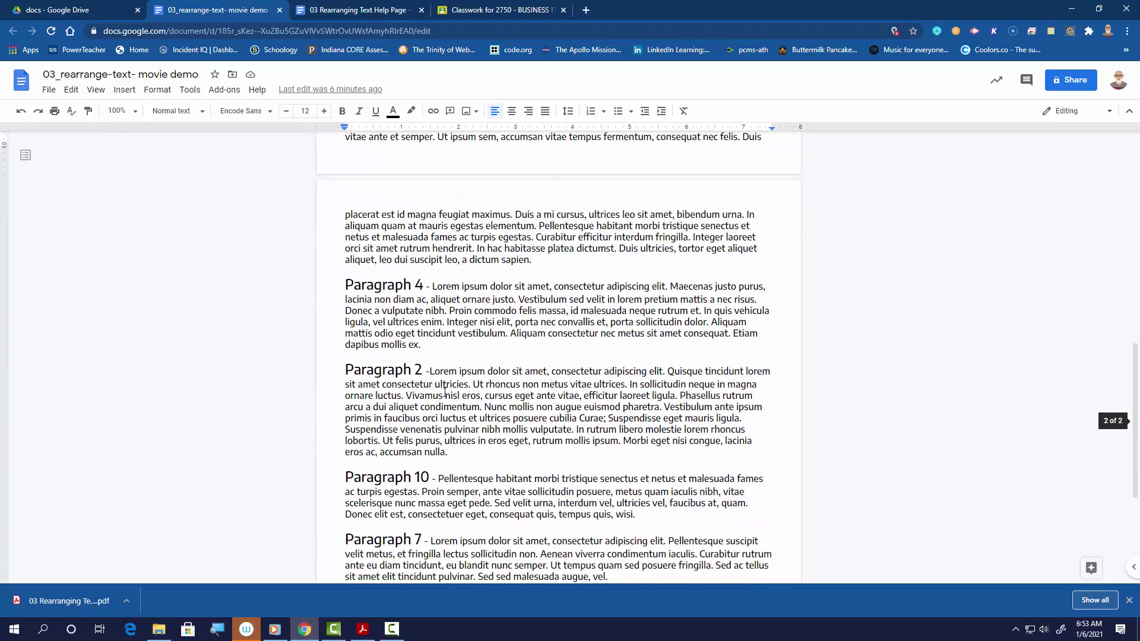
scroll(442, 363, "down", 3)
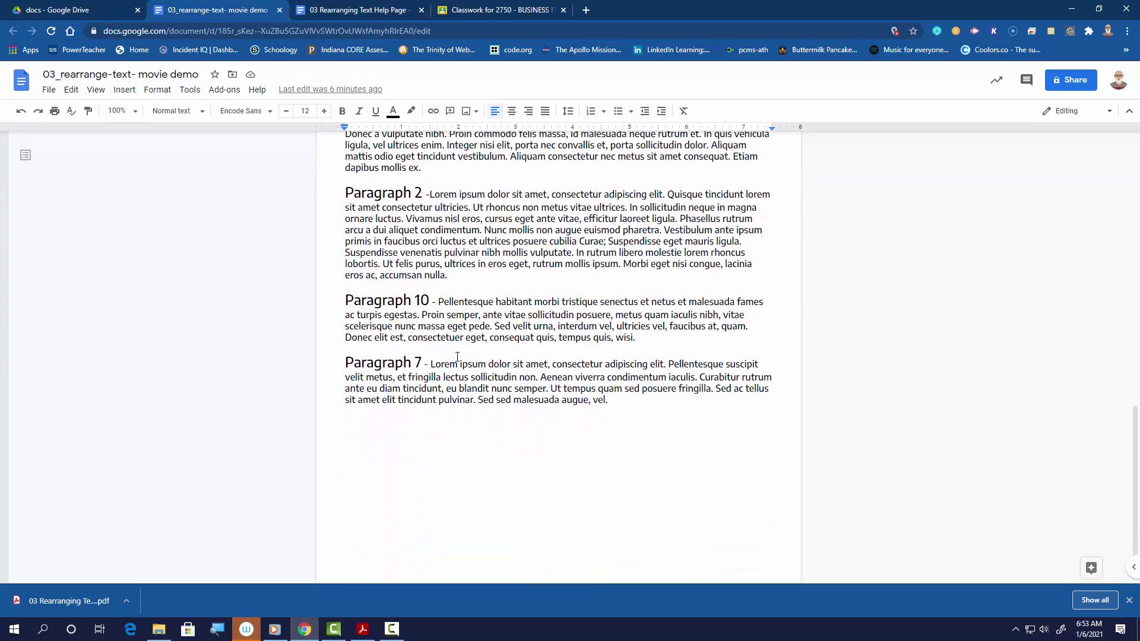
scroll(458, 356, "up", 5)
scroll(459, 356, "up", 5)
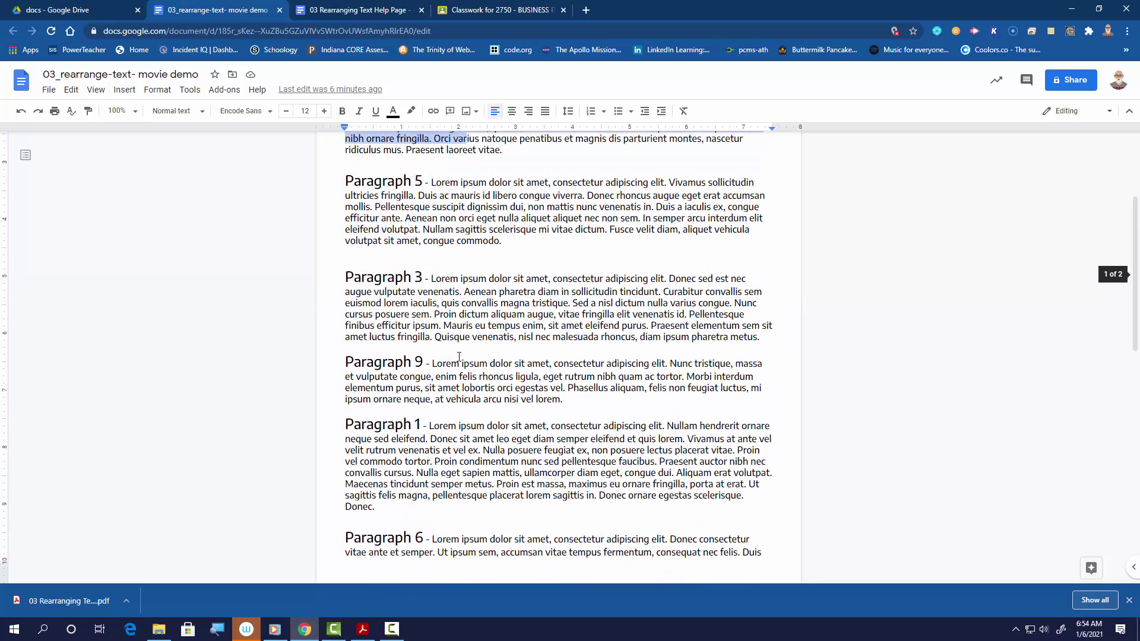
scroll(459, 357, "up", 3)
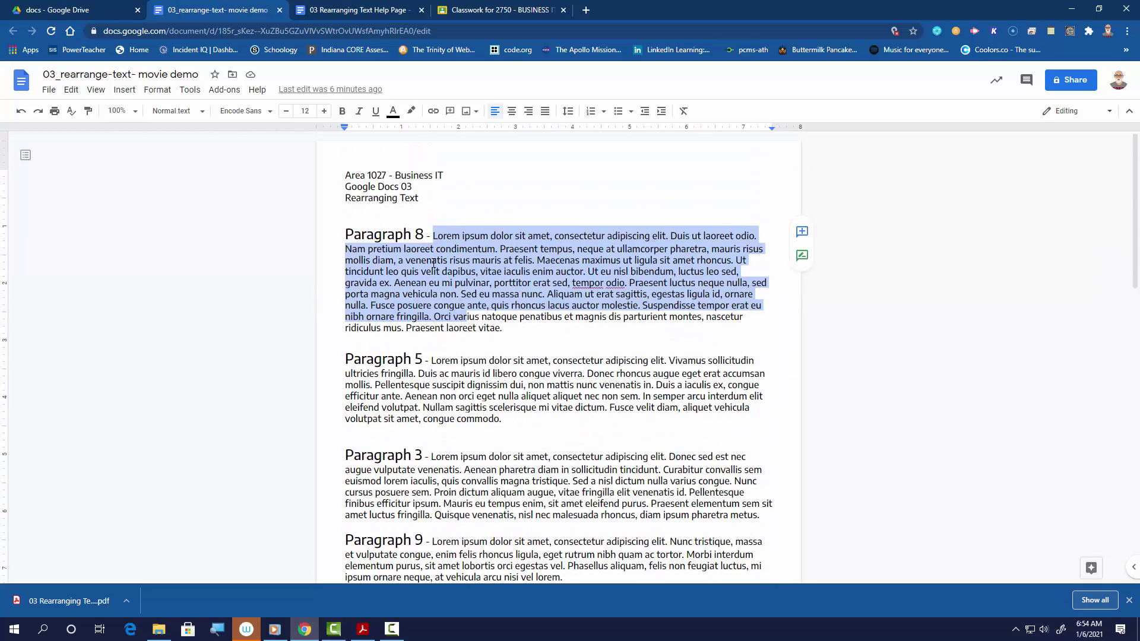
Step: Try renumbering the first paragraph's heading to 1, and restore its number to 8
left_click(432, 262)
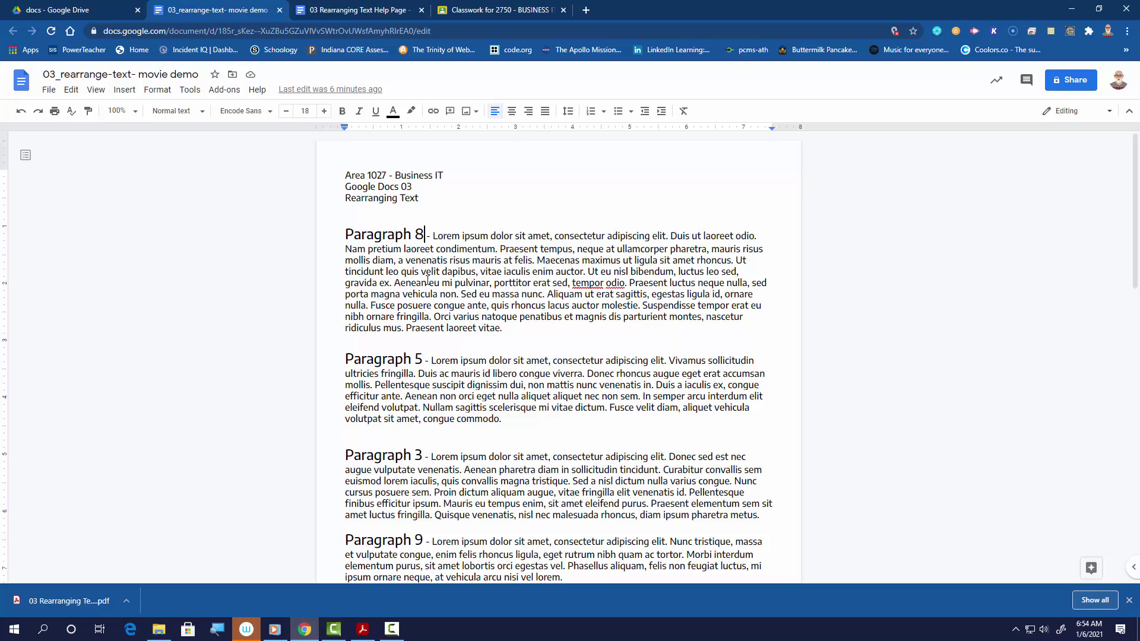
key("BackSpace")
type("1")
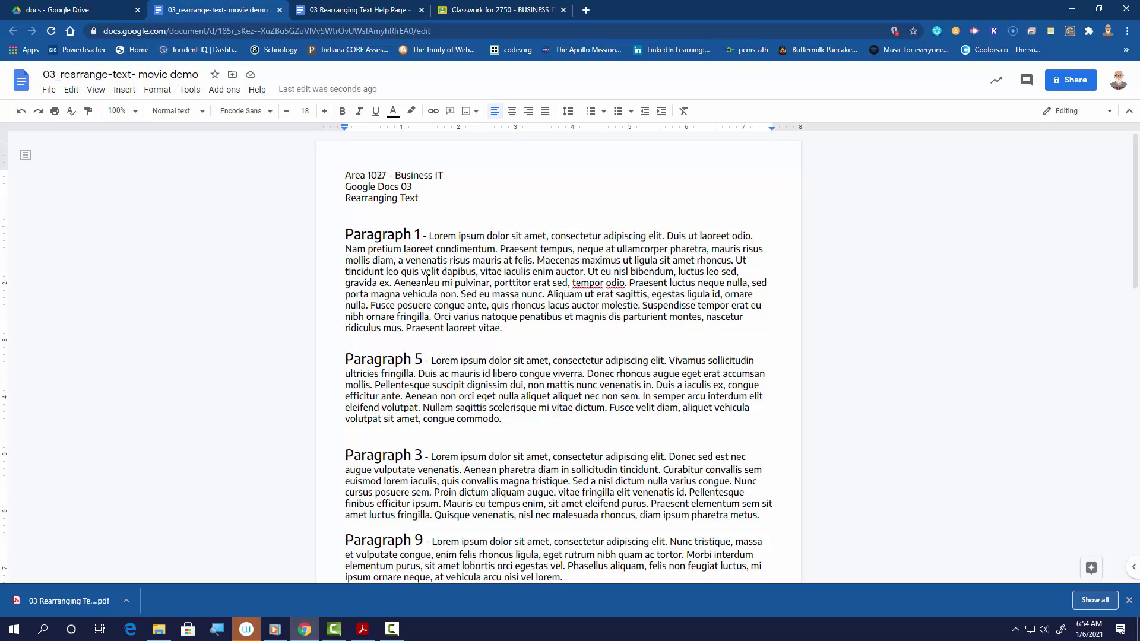
key("BackSpace")
type("8")
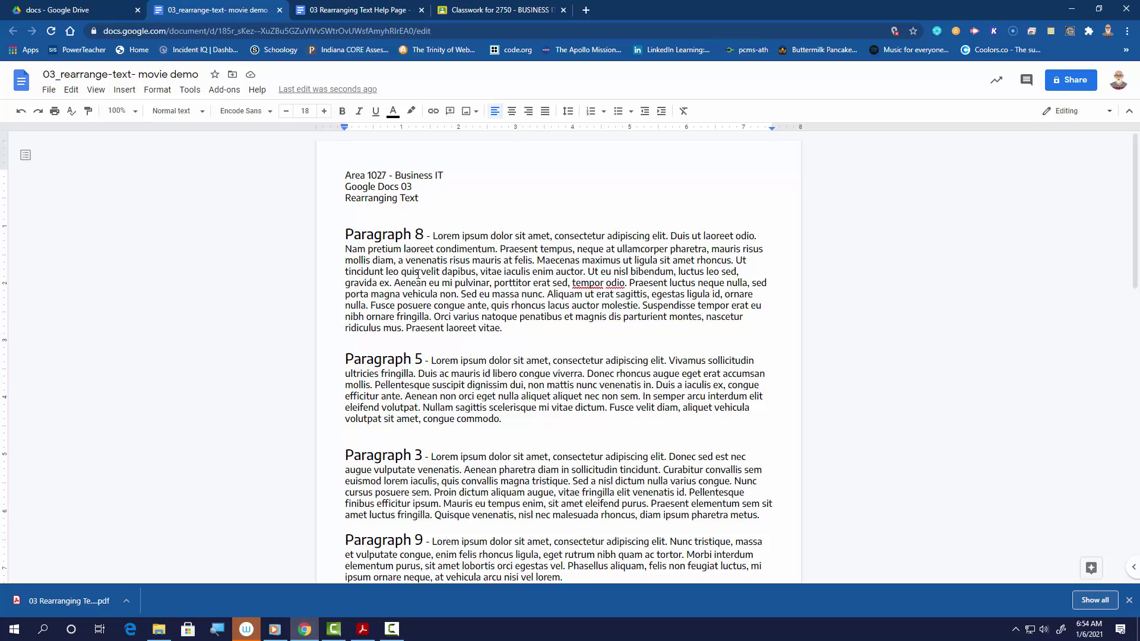
Step: Examine the paragraph headings across both pages to find where Paragraph 1 is located
scroll(464, 385, "down", 6)
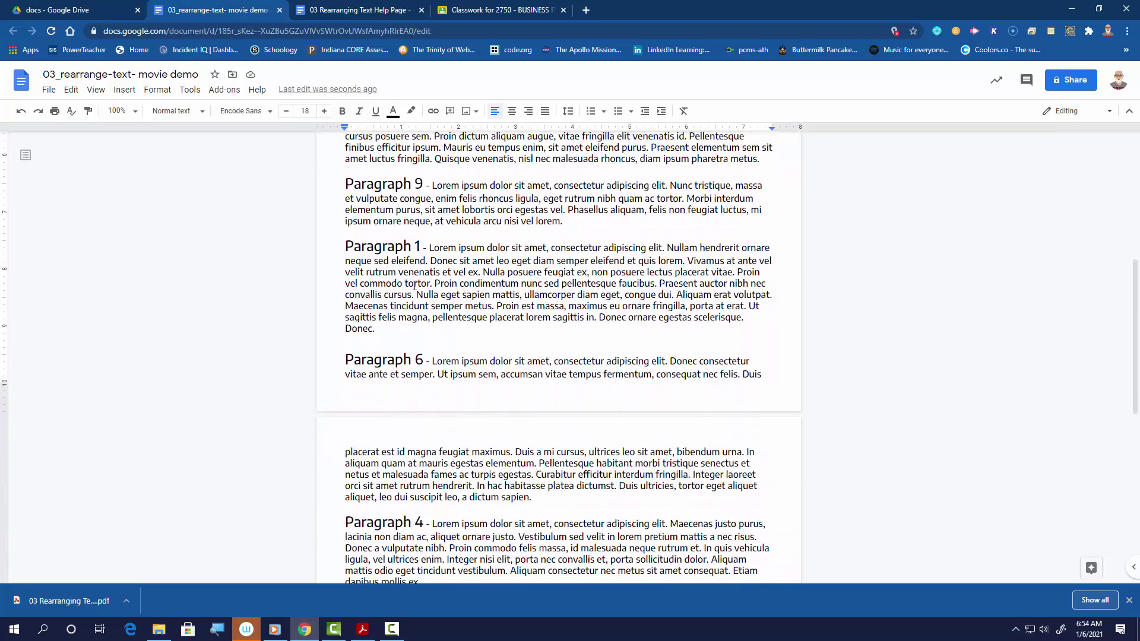
scroll(440, 385, "up", 6)
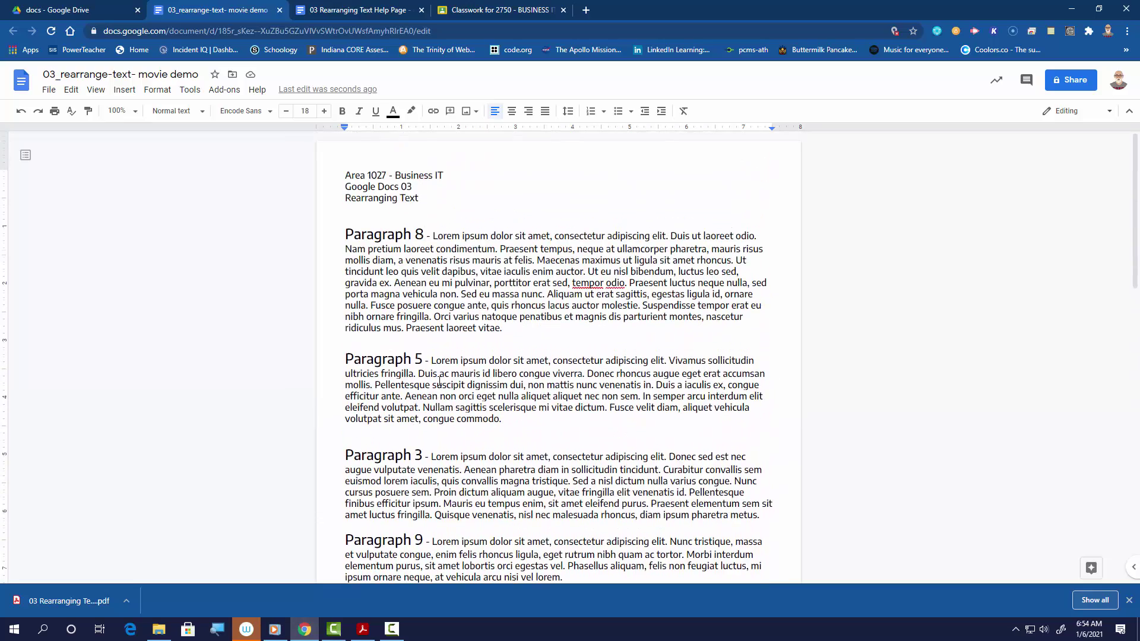
scroll(440, 382, "down", 8)
scroll(438, 380, "up", 7)
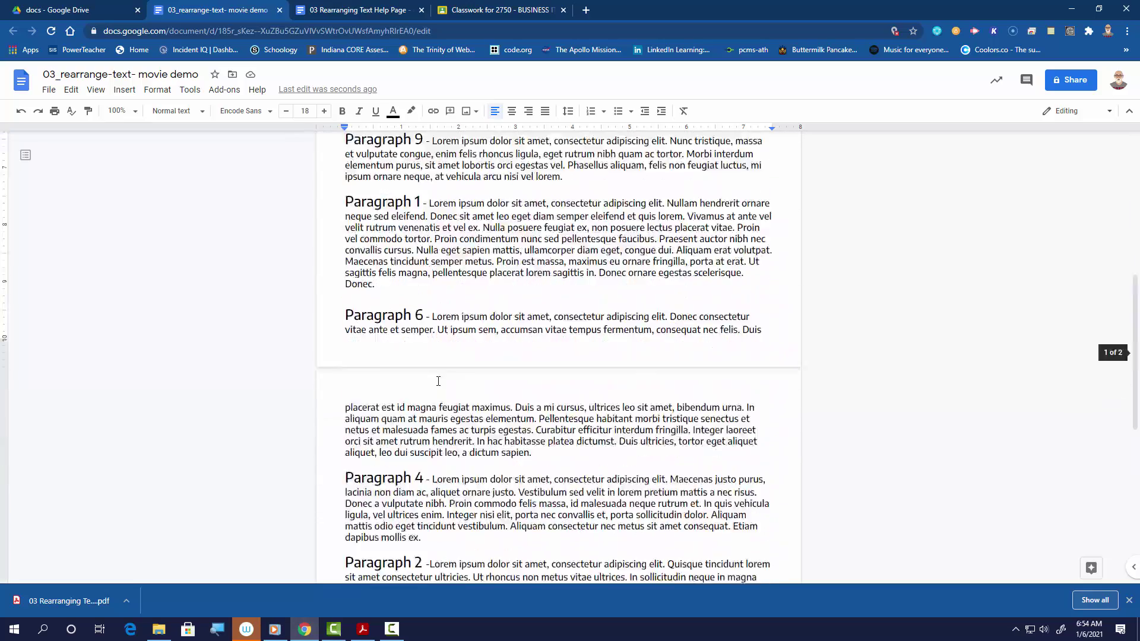
scroll(439, 380, "up", 1)
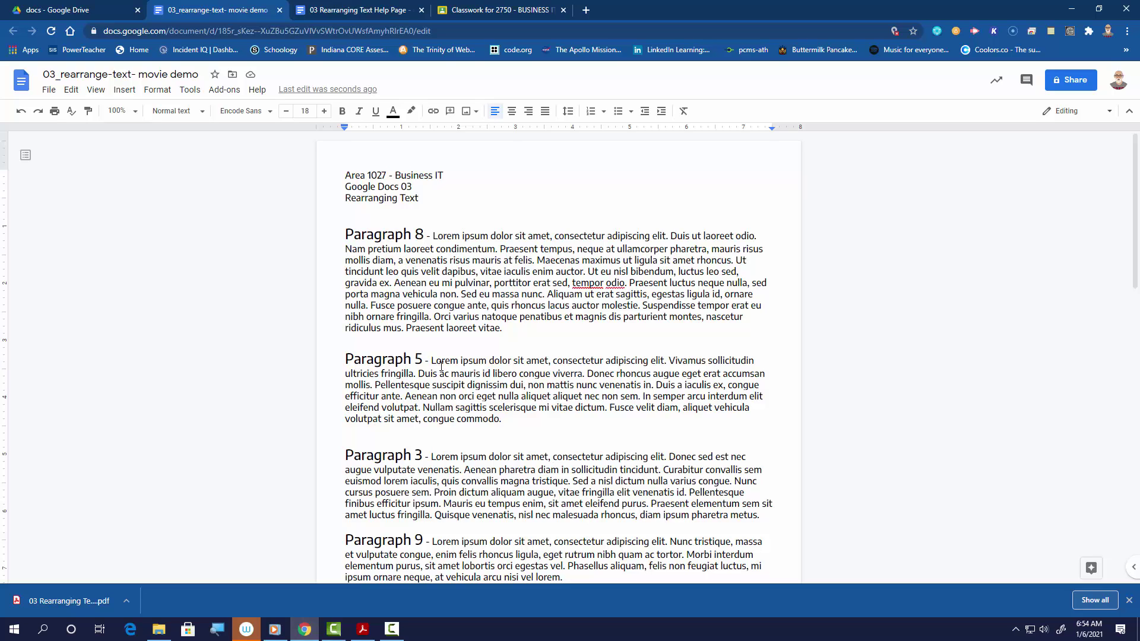
scroll(443, 365, "down", 4)
scroll(443, 365, "up", 4)
scroll(444, 365, "down", 5)
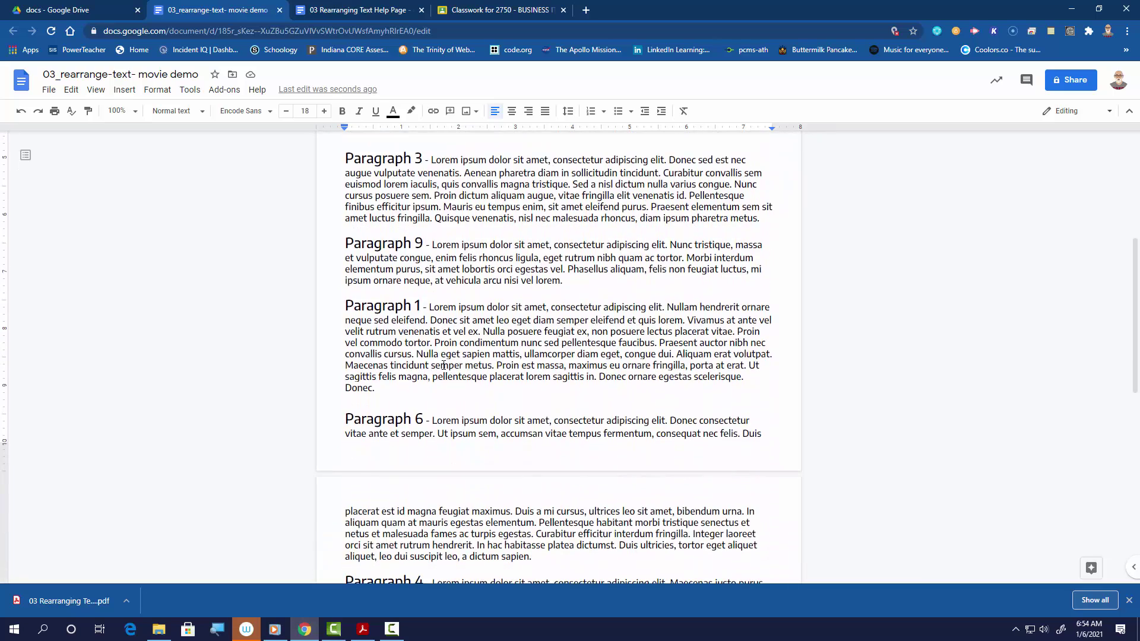
Step: Select all of Paragraph 1, from the start of its heading through its last word, "Donec."
left_click_drag(345, 309, 423, 309)
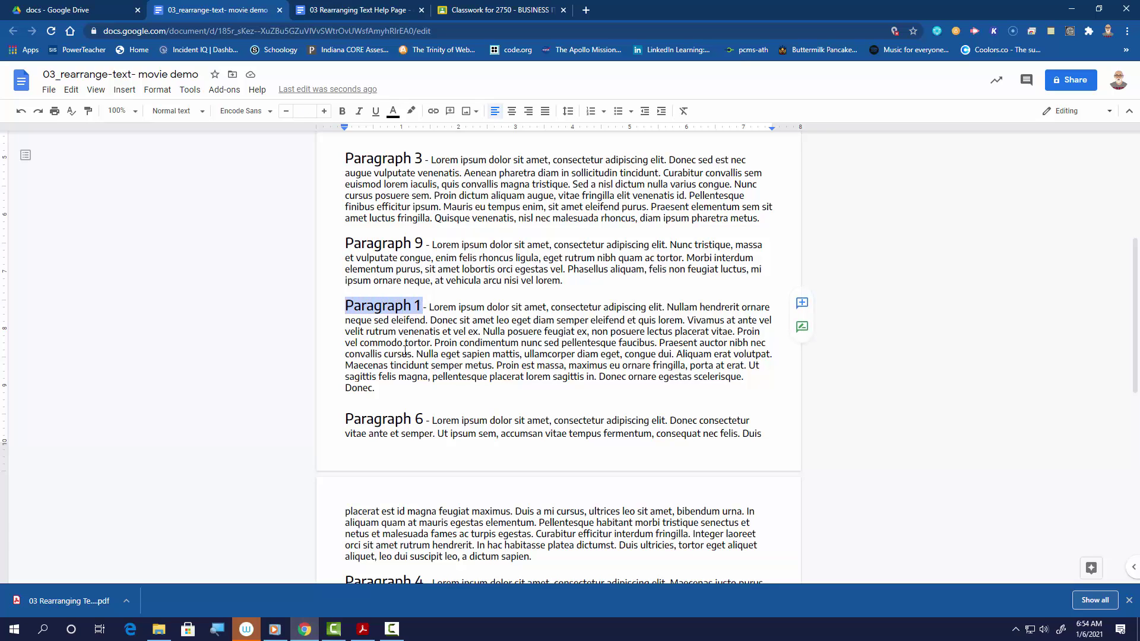
left_click(424, 355)
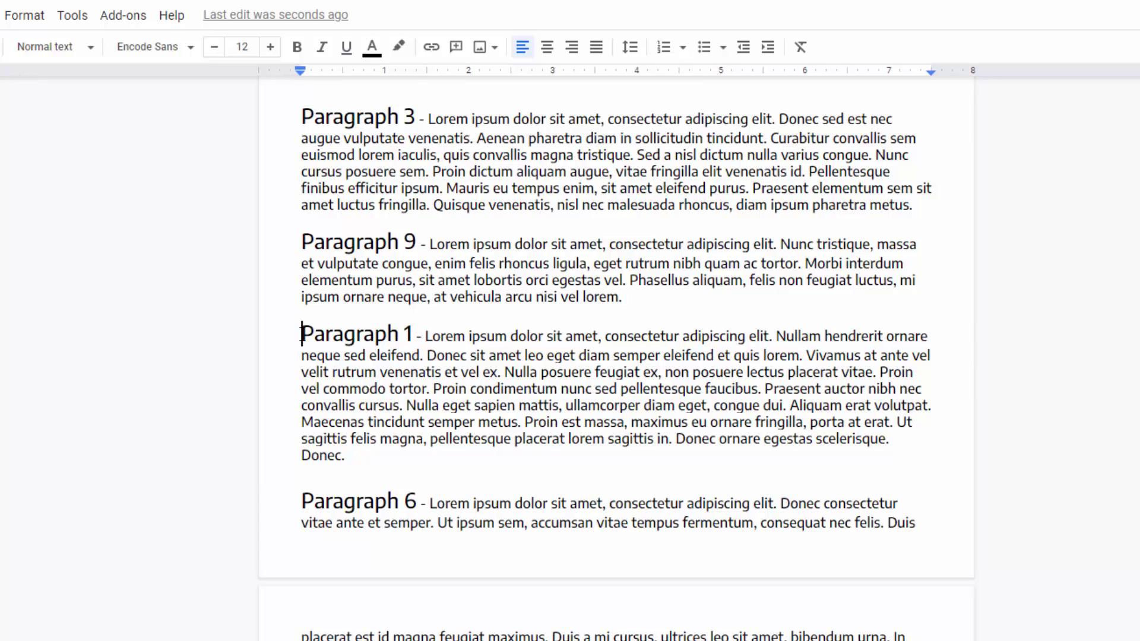
left_click_drag(302, 333, 353, 455)
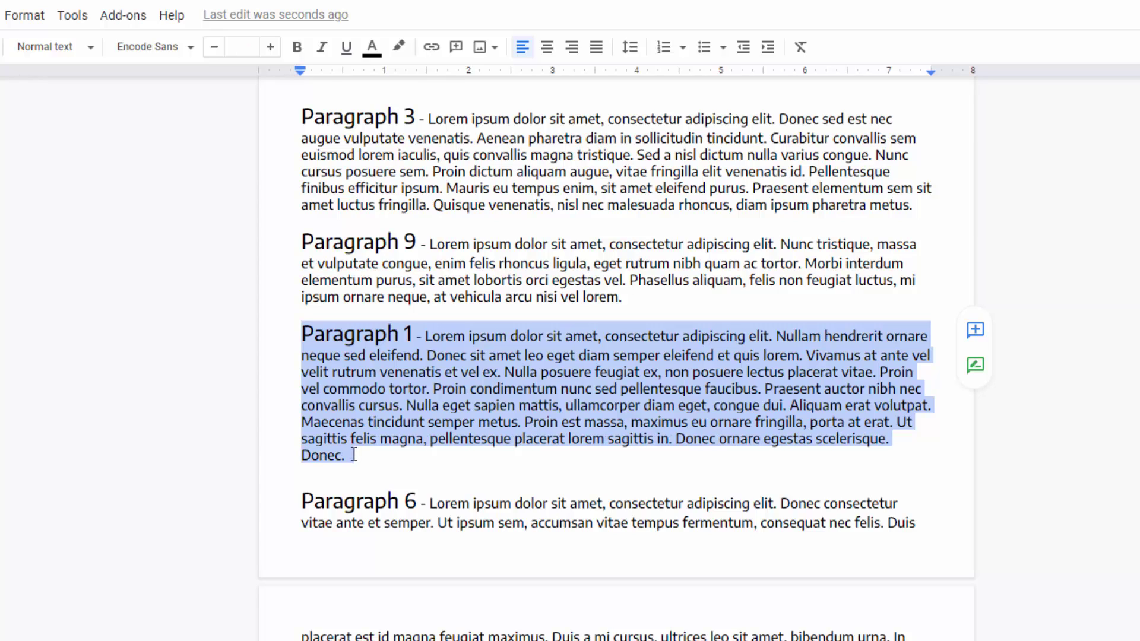
left_click(297, 337)
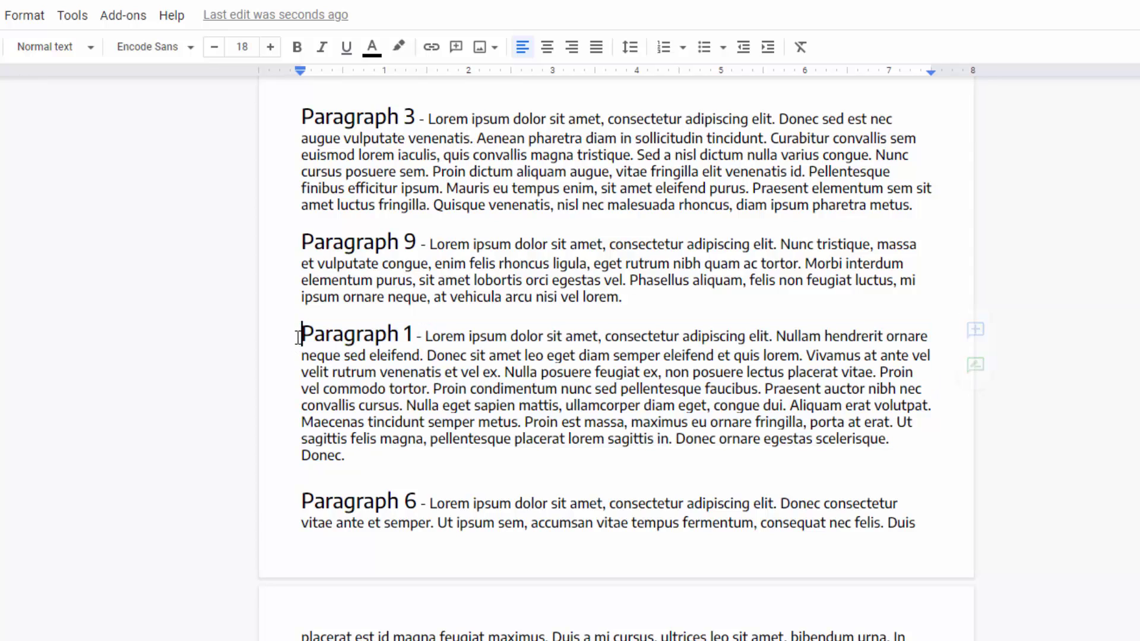
left_click_drag(301, 332, 349, 455)
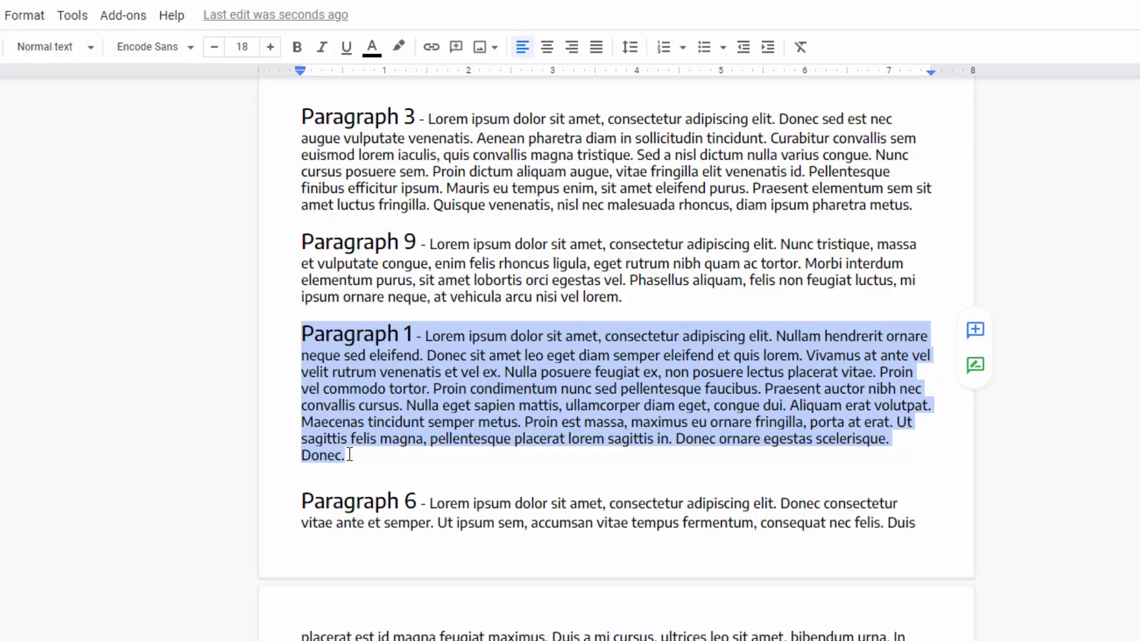
left_click(299, 333)
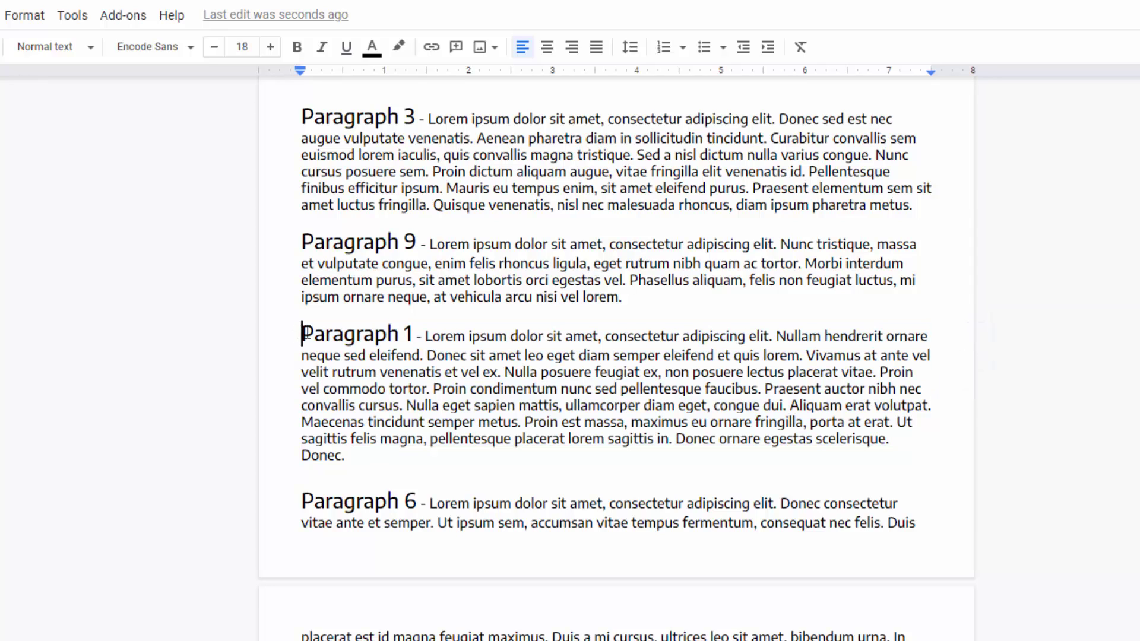
left_click_drag(303, 334, 351, 457)
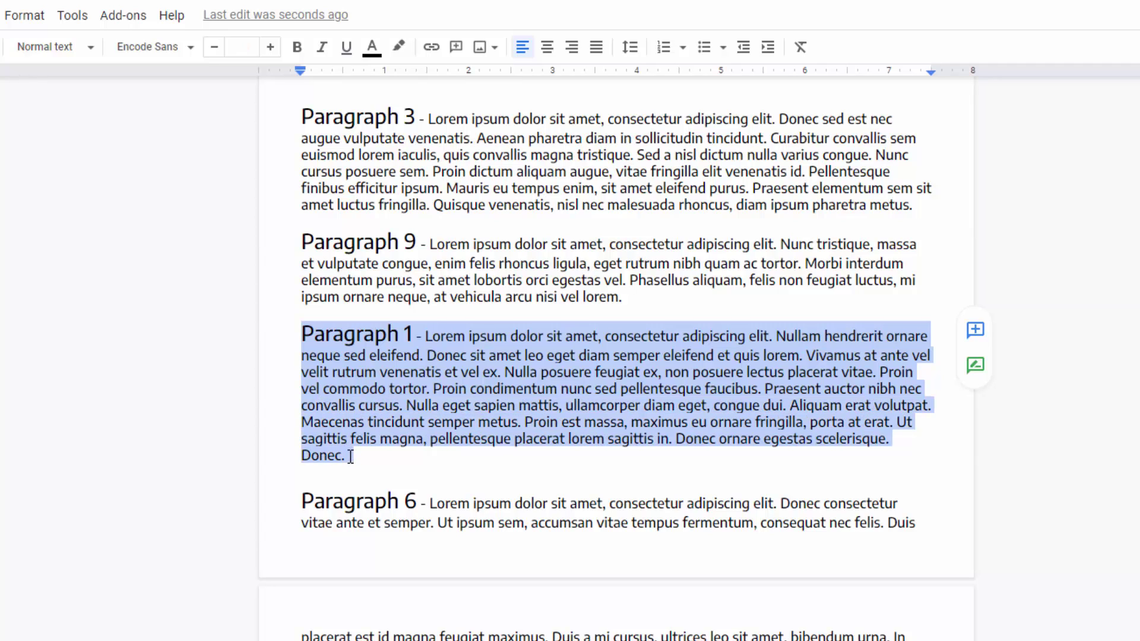
Step: Reselect Paragraph 1 line by line, from the start of its heading through "Donec."
left_click(301, 333)
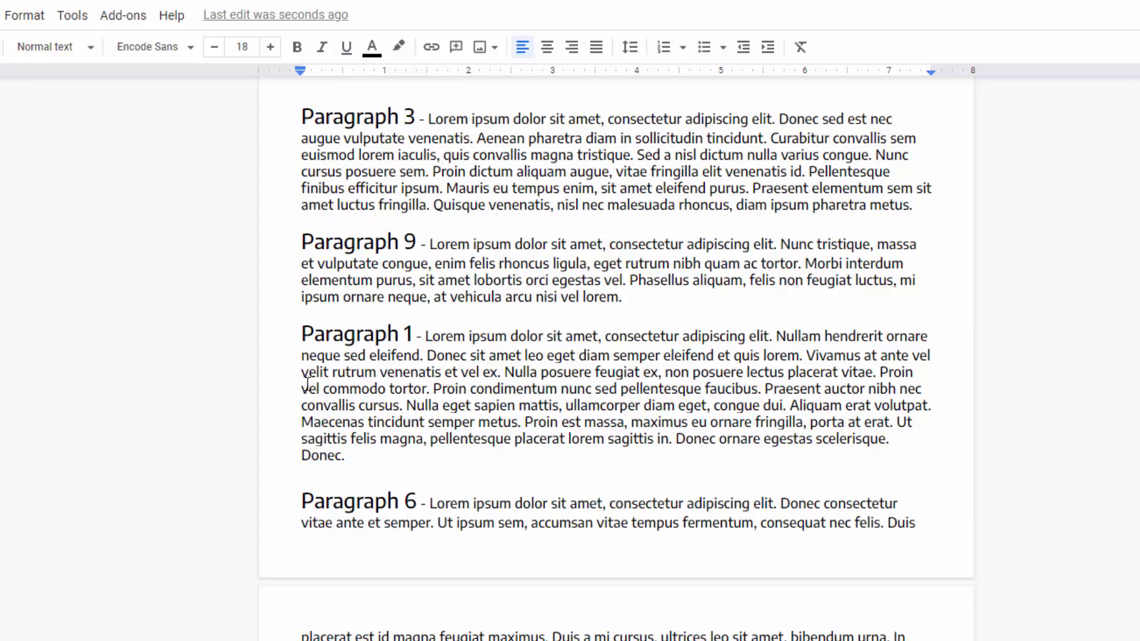
key("shift+Down")
key("shift+Down")
key("shift+Down")
key("shift+Down")
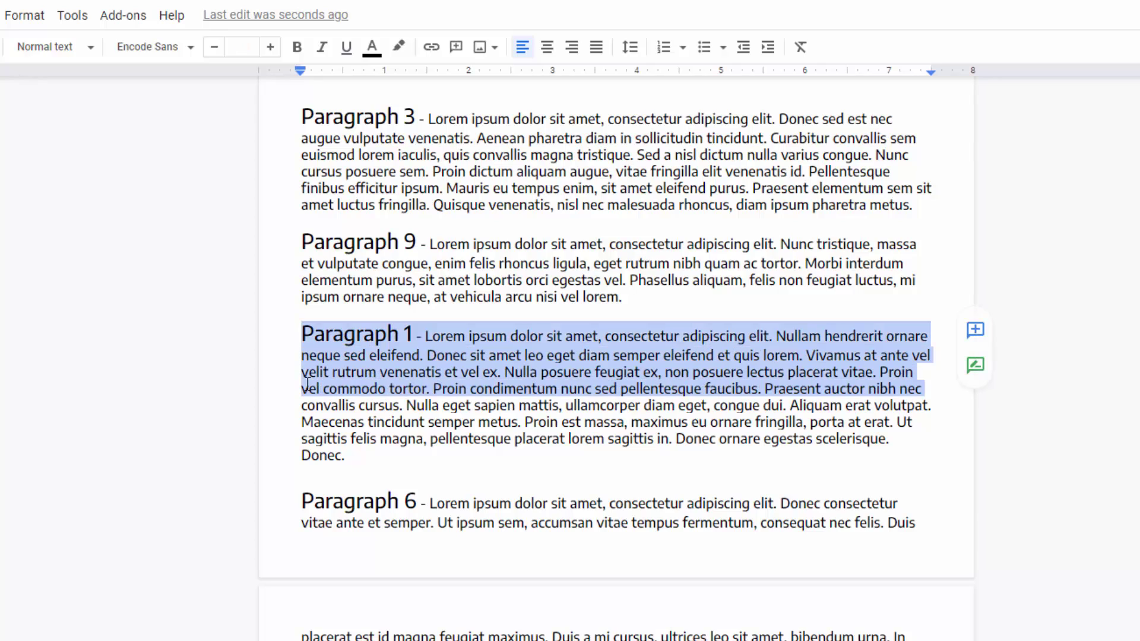
key("shift+Down")
key("shift+Down")
key("shift+Down")
key("shift+Down")
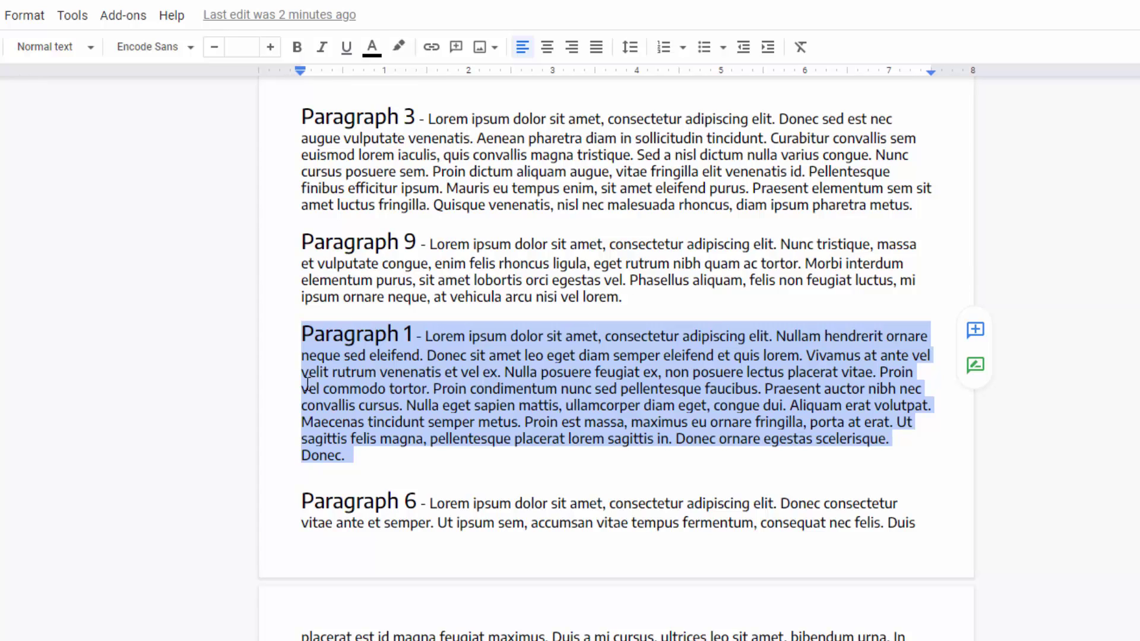
Step: Clear the selection, return to the start of Paragraph 1's heading, and extend a new selection over all eight lines
key("Up")
key("Down")
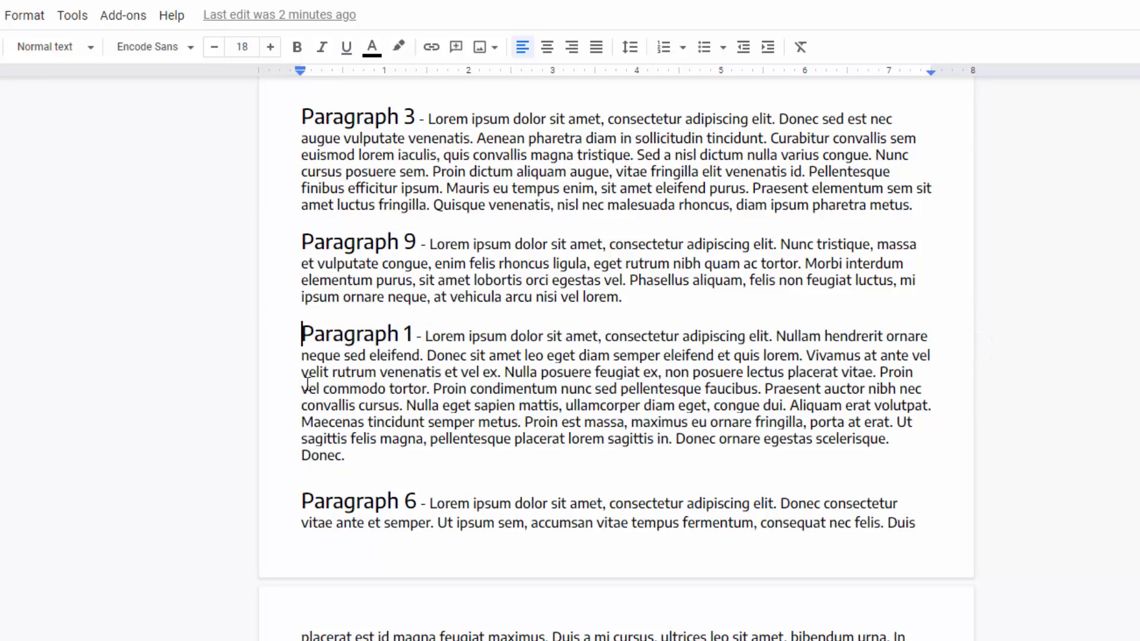
key("shift+Down")
key("shift+Down")
key("shift+Down")
key("shift+Down")
key("shift+Down")
key("shift+Down")
key("shift+Down")
key("shift+Down")
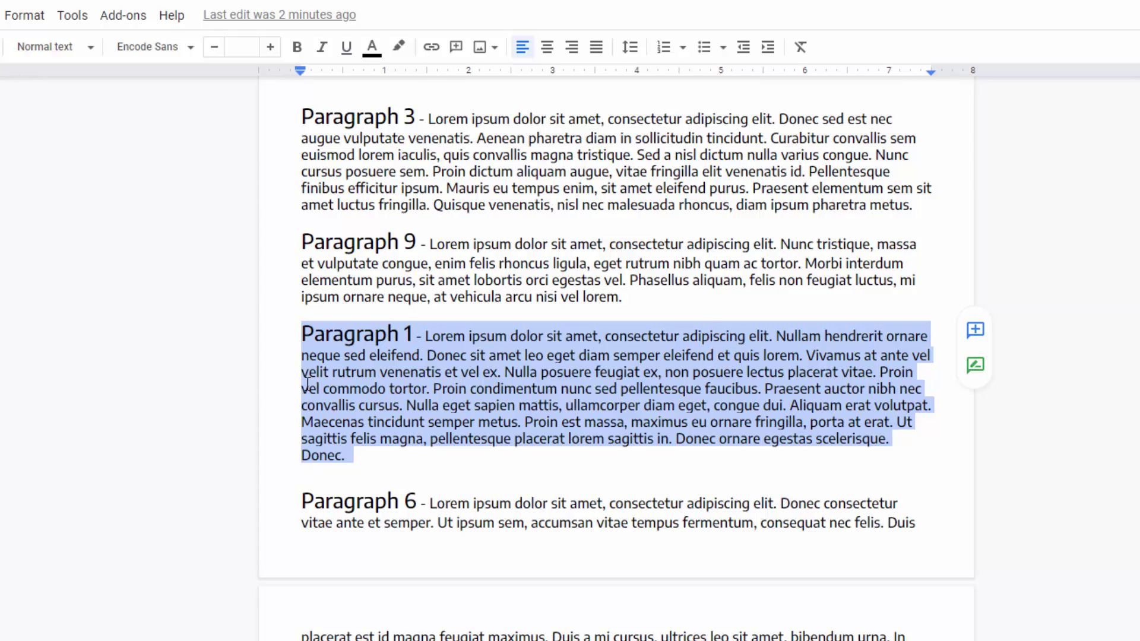
Step: Try selecting the entire Paragraph 1 at once from points inside its text, clearing the selection after each try
left_click(586, 389)
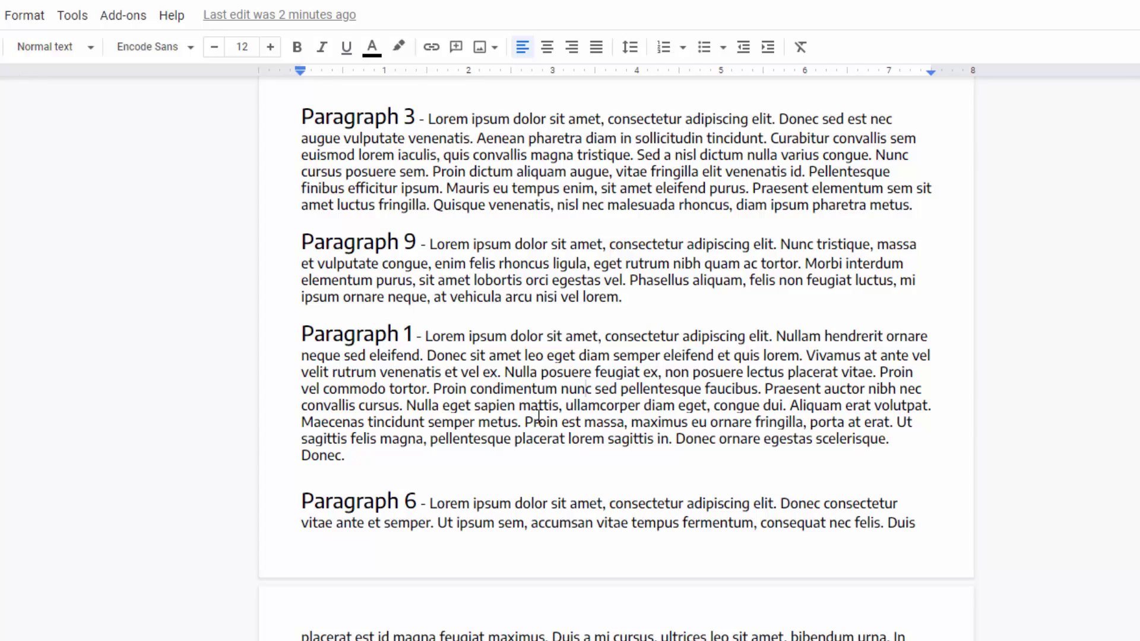
triple_click(564, 395)
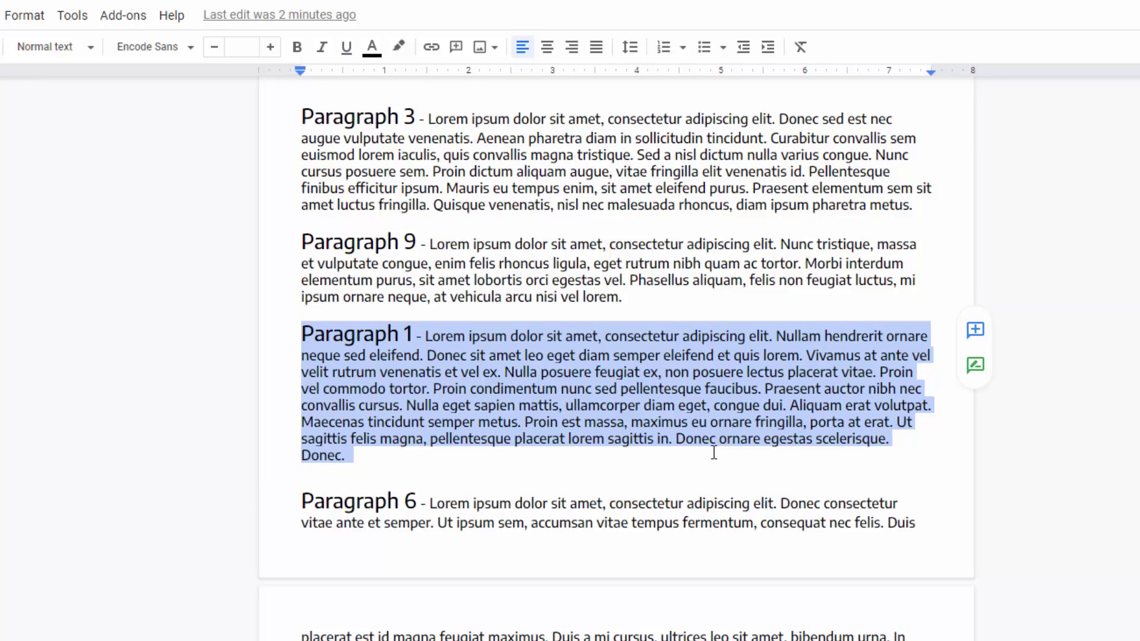
left_click(666, 406)
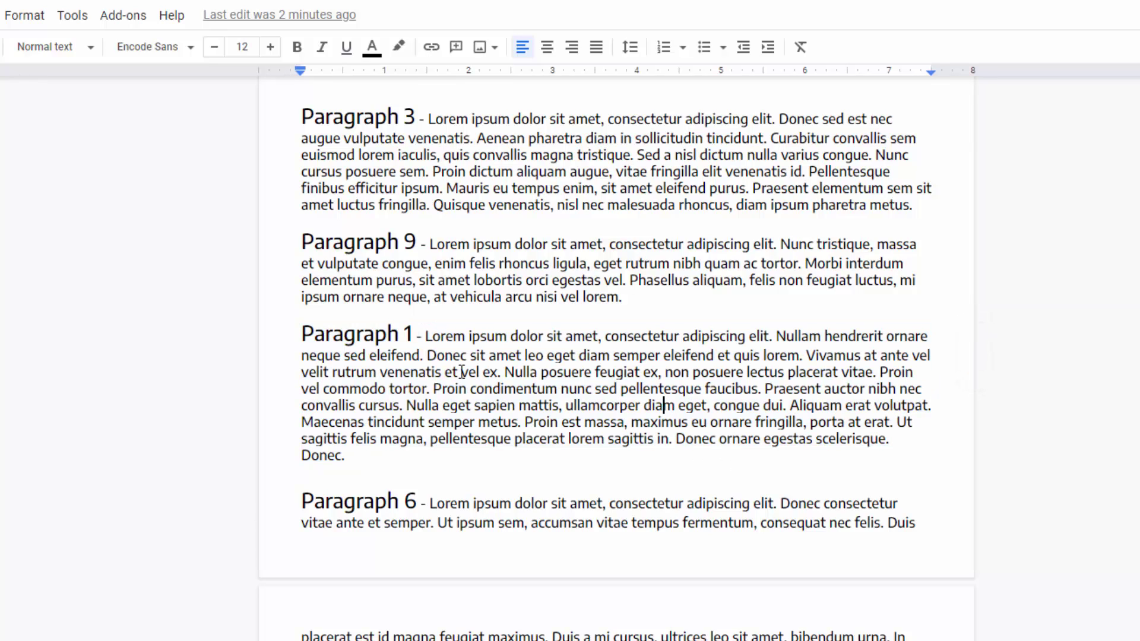
left_click(435, 371)
triple_click(437, 371)
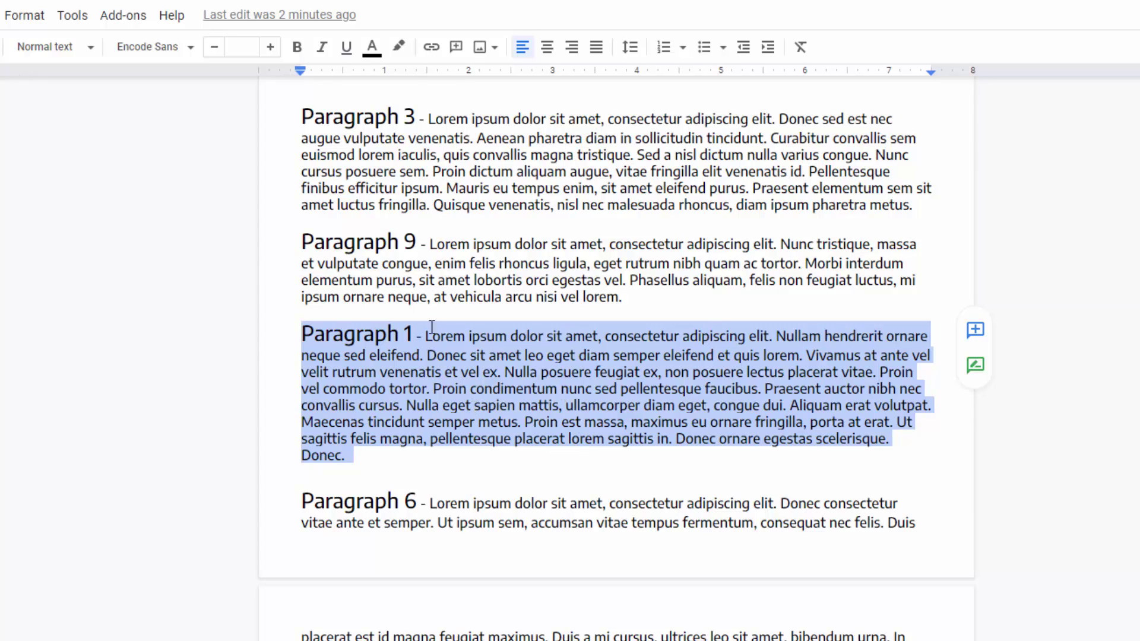
left_click(407, 406)
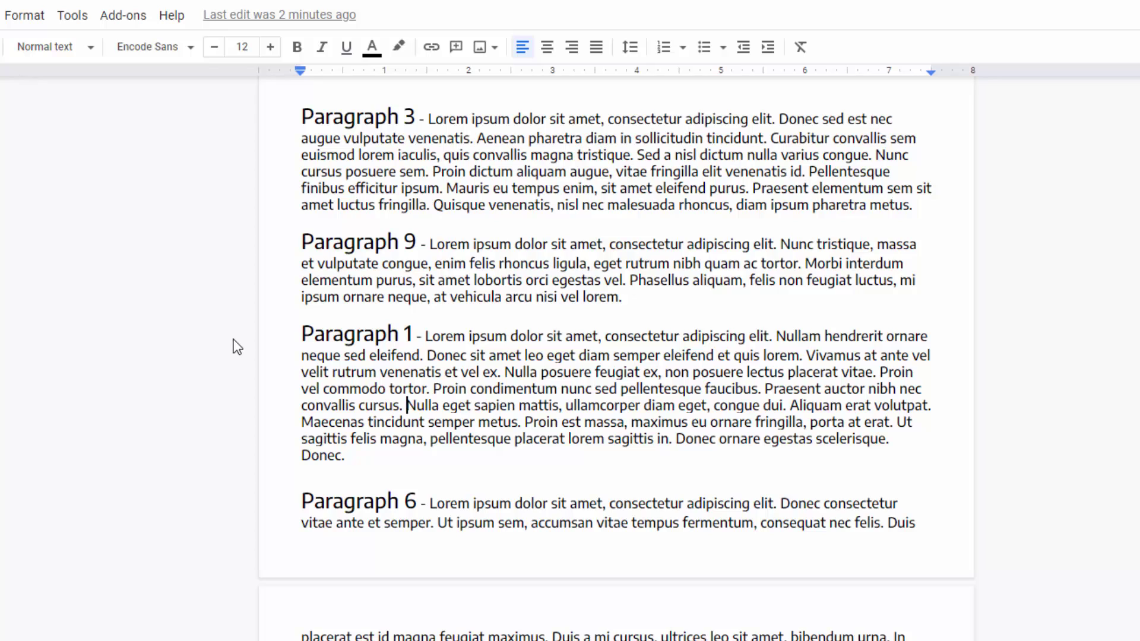
Step: Try selecting Paragraph 1 as whole lines from the page margin, from its heading line through "Donec."
left_click_drag(234, 340, 225, 448)
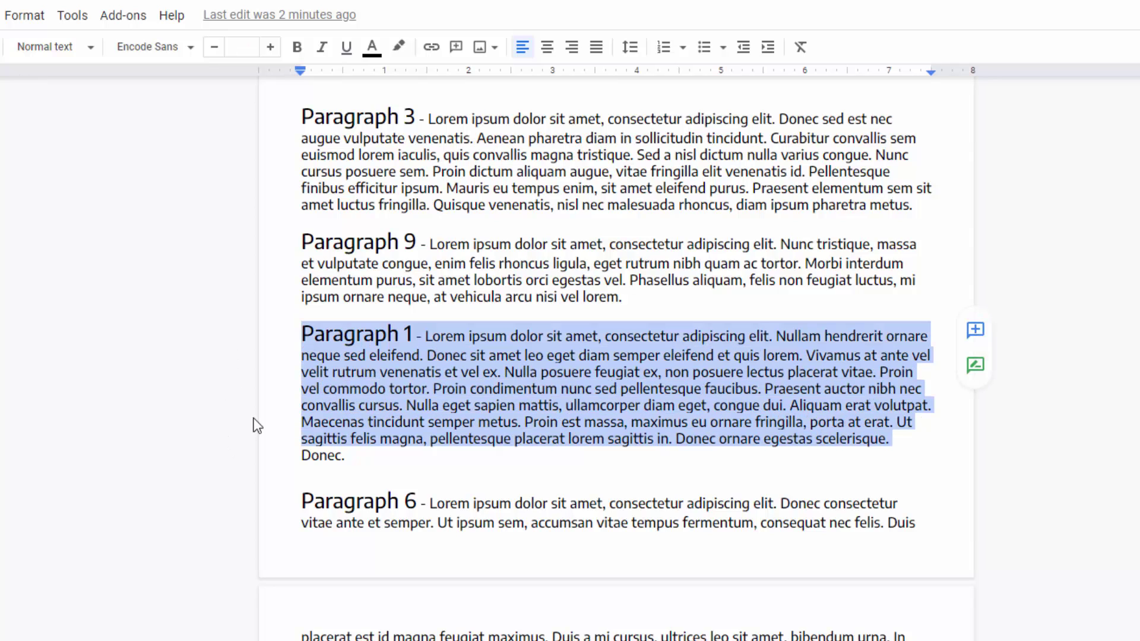
left_click(456, 391)
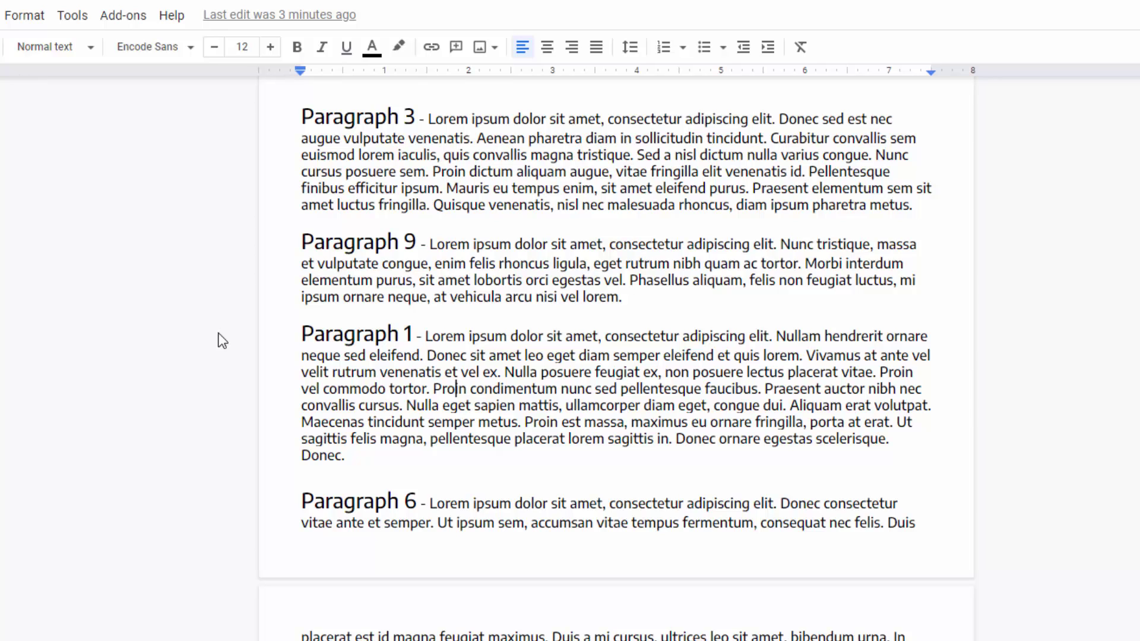
left_click(223, 341)
left_click_drag(224, 343, 223, 479)
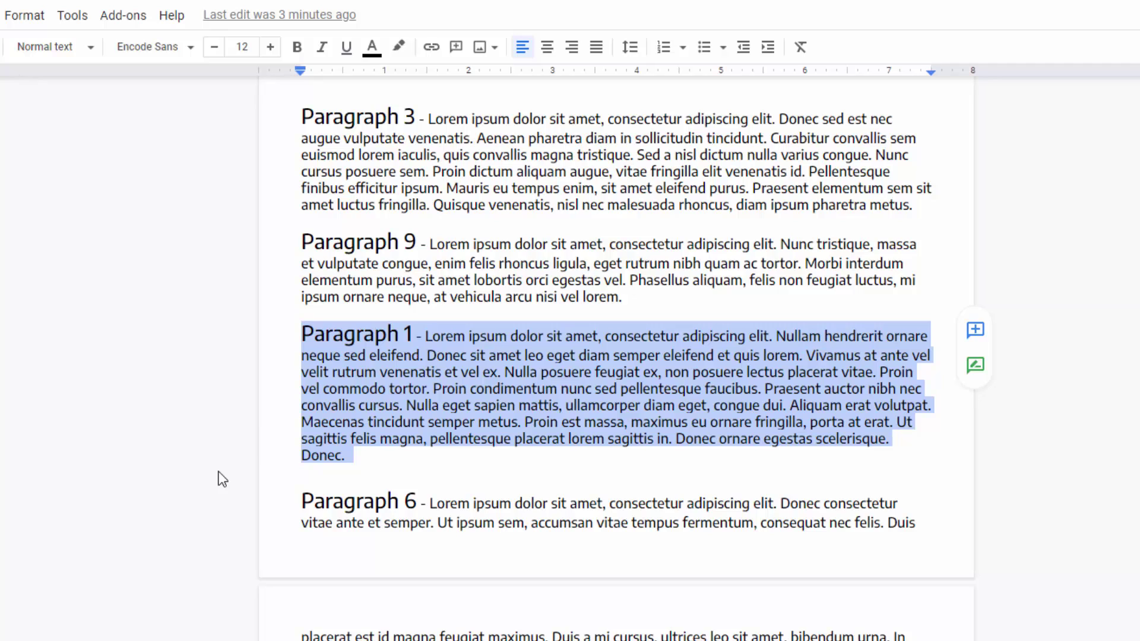
left_click(217, 333)
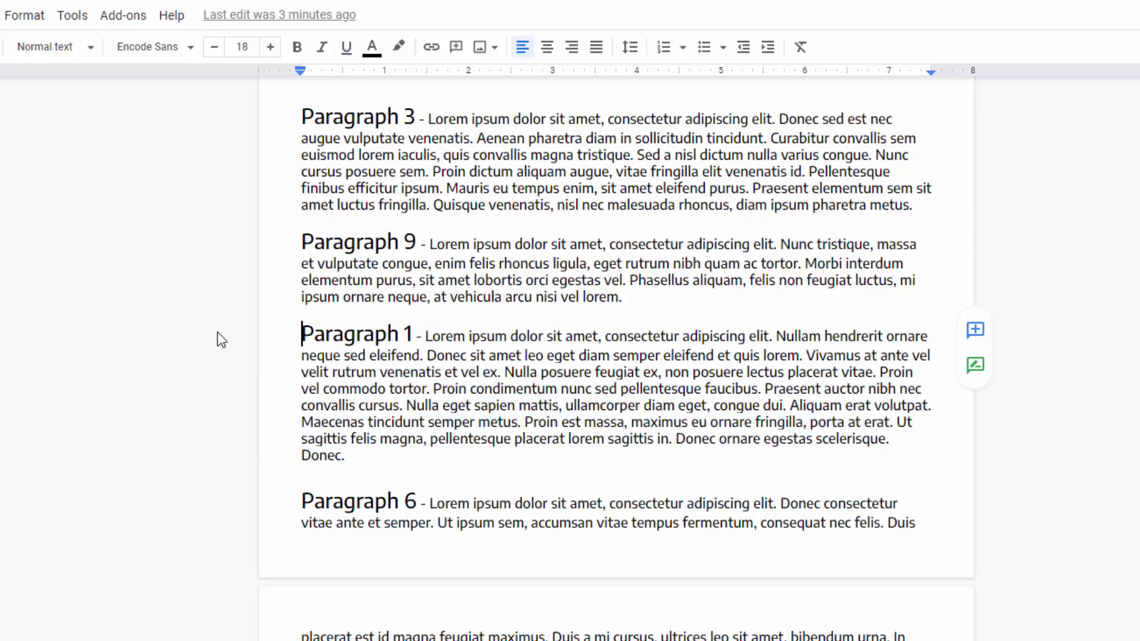
left_click_drag(217, 346, 211, 474)
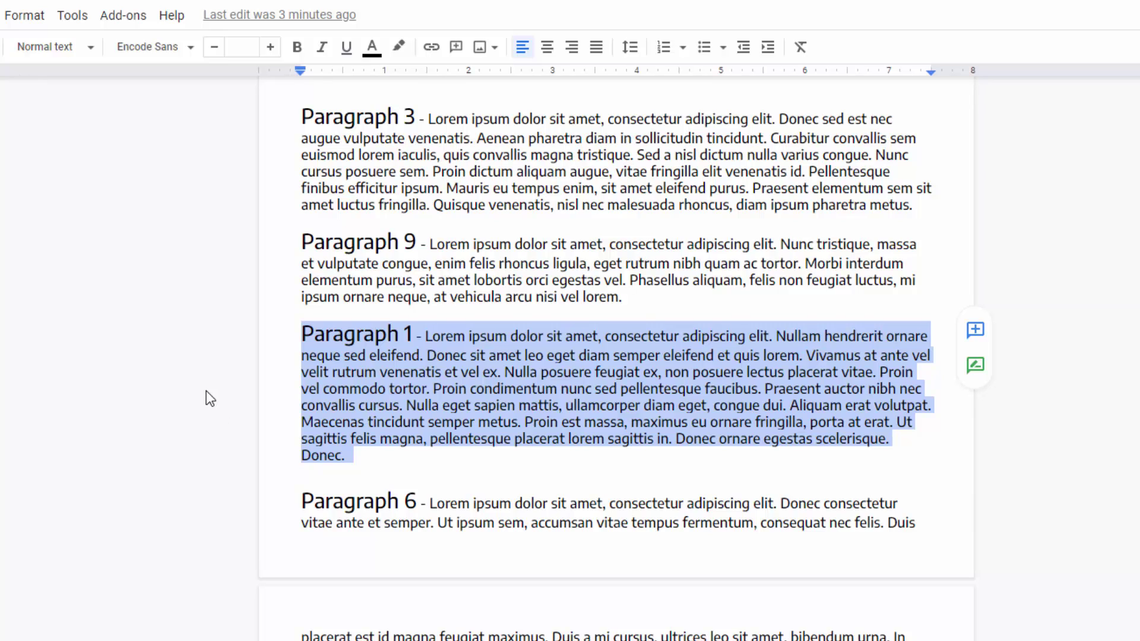
left_click(199, 334)
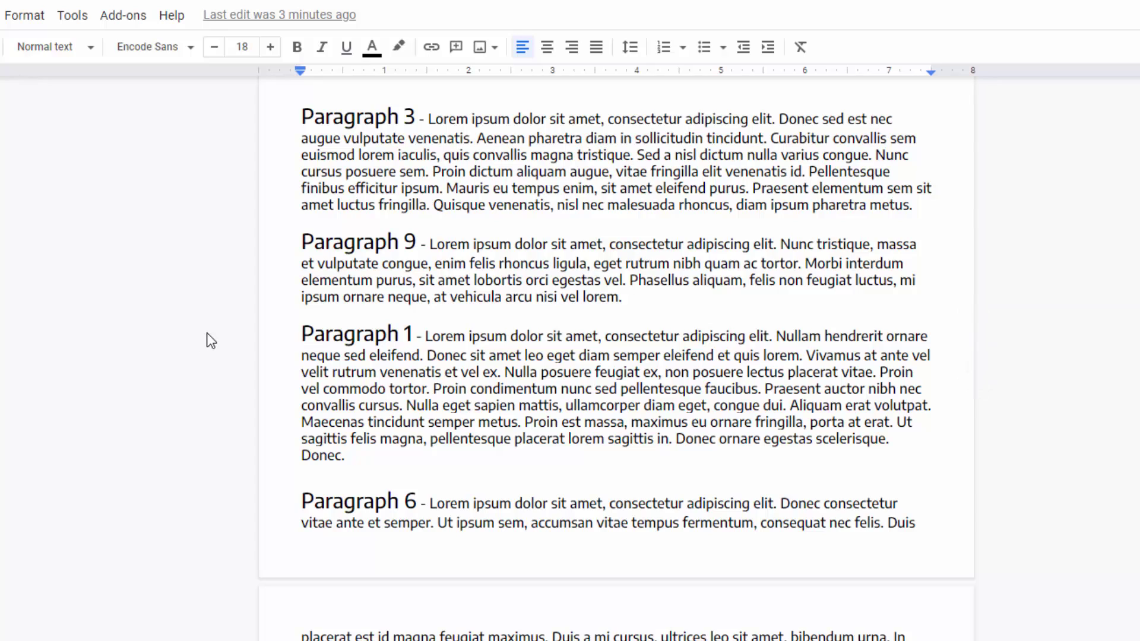
left_click_drag(207, 332, 216, 469)
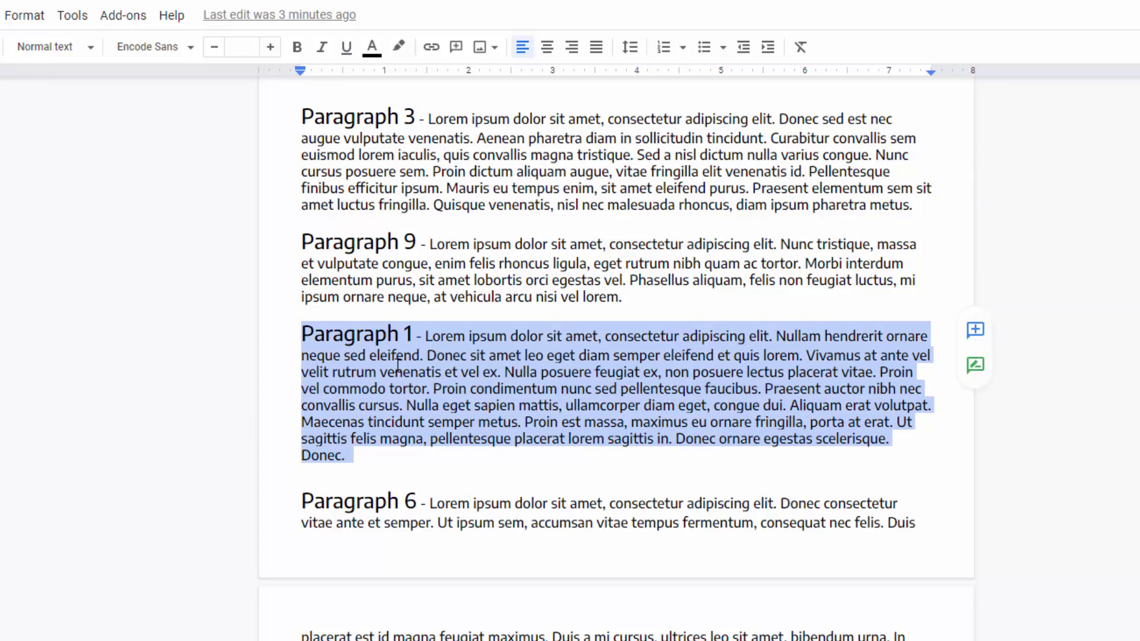
Step: Select all of Paragraph 1 and cut it from between Paragraphs 9 and 6
scroll(335, 306, "up", 7)
scroll(331, 308, "down", 9)
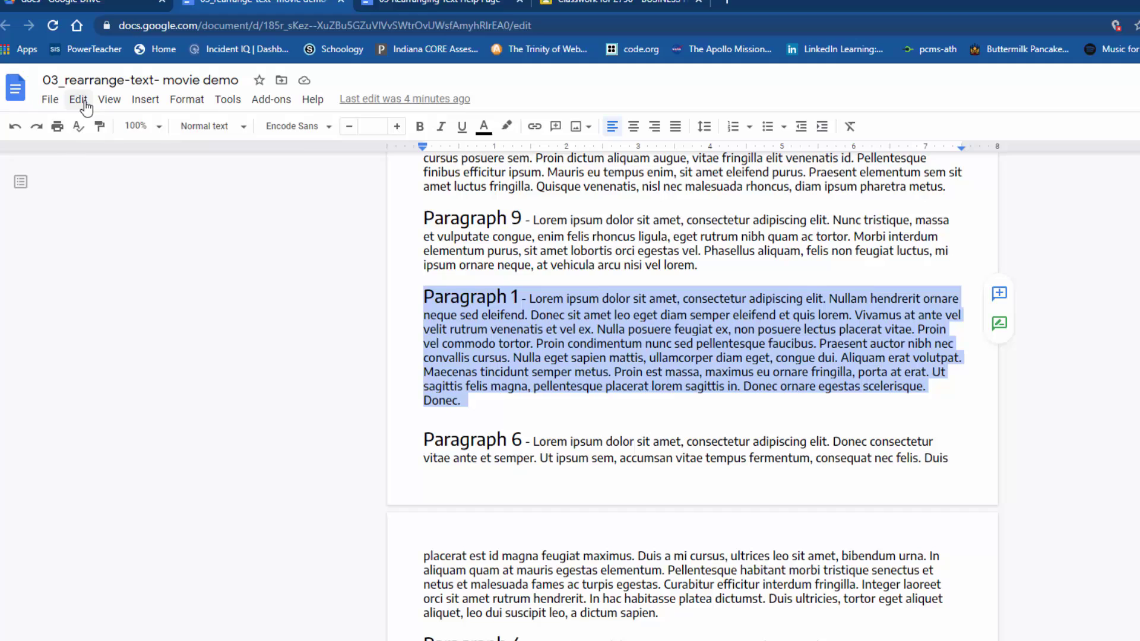
left_click(82, 101)
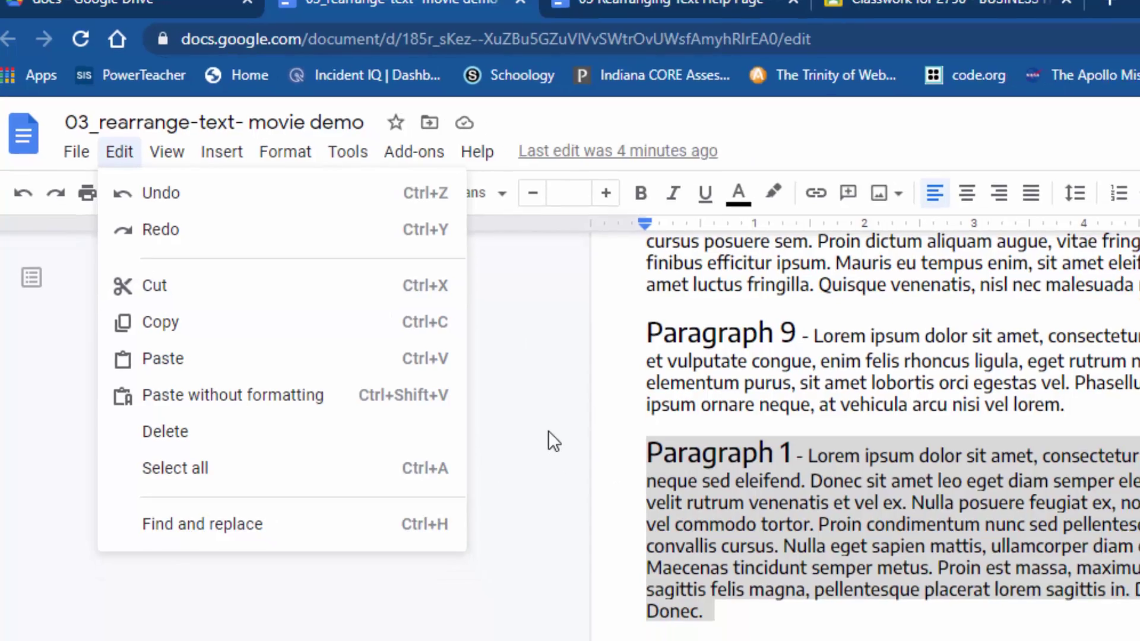
left_click(593, 475)
left_click_drag(367, 295, 361, 416)
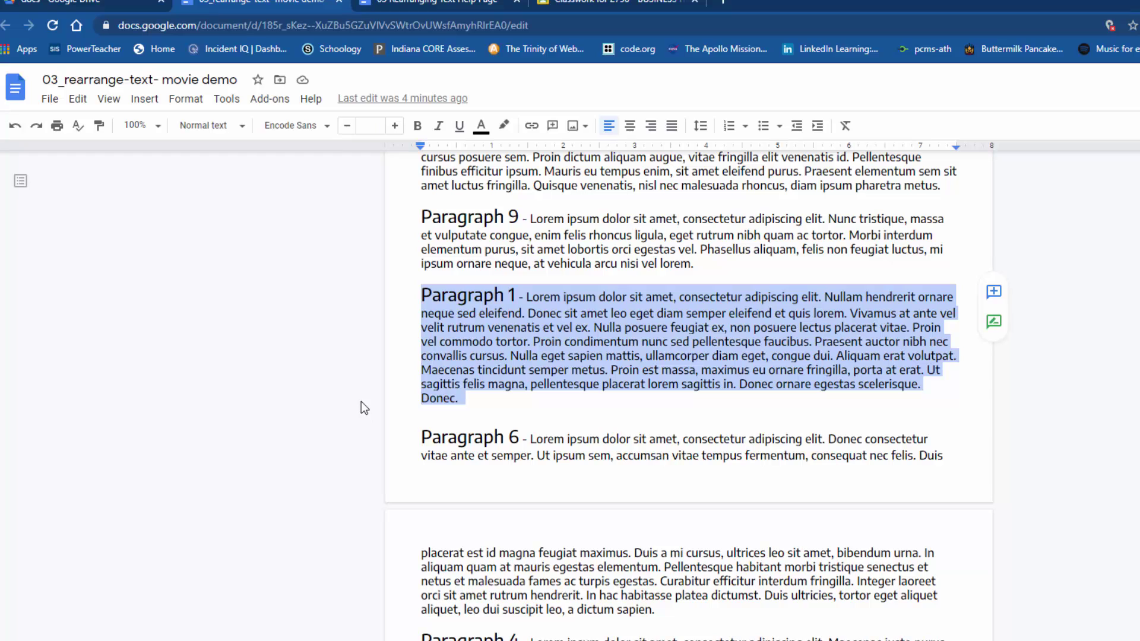
key("ctrl+x")
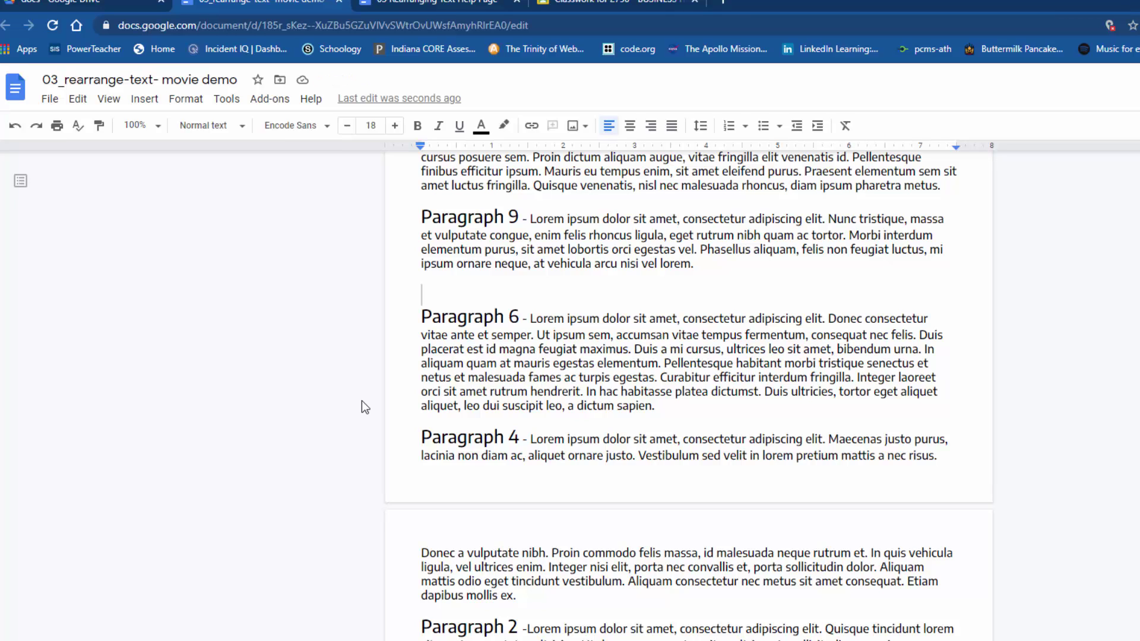
Step: Paste Paragraph 1 on the blank line between the "Rearranging Text" line and Paragraph 8
key("Up")
key("Up")
key("Up")
key("Up")
key("Up")
key("Up")
key("Up")
key("Up")
key("Up")
key("Up")
key("Up")
key("Up")
key("Up")
key("Up")
key("Up")
key("Up")
key("Up")
key("Up")
key("Up")
key("Up")
key("Up")
key("Up")
key("Up")
key("Up")
key("Up")
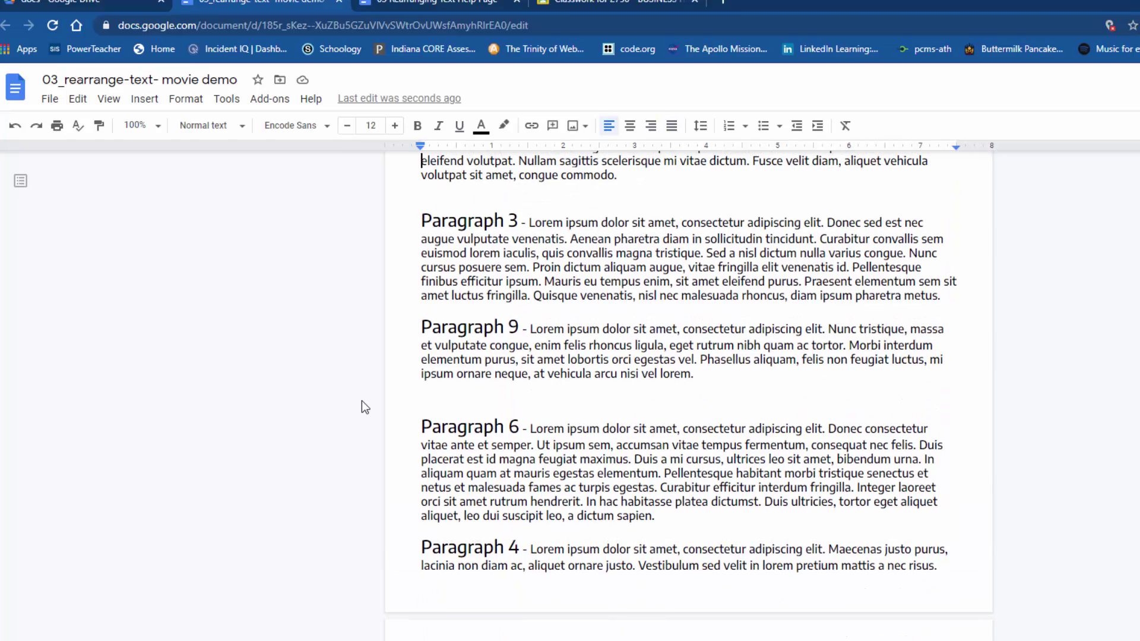
key("Up")
key("Up")
key("Up")
key("Up")
key("Up")
key("Up")
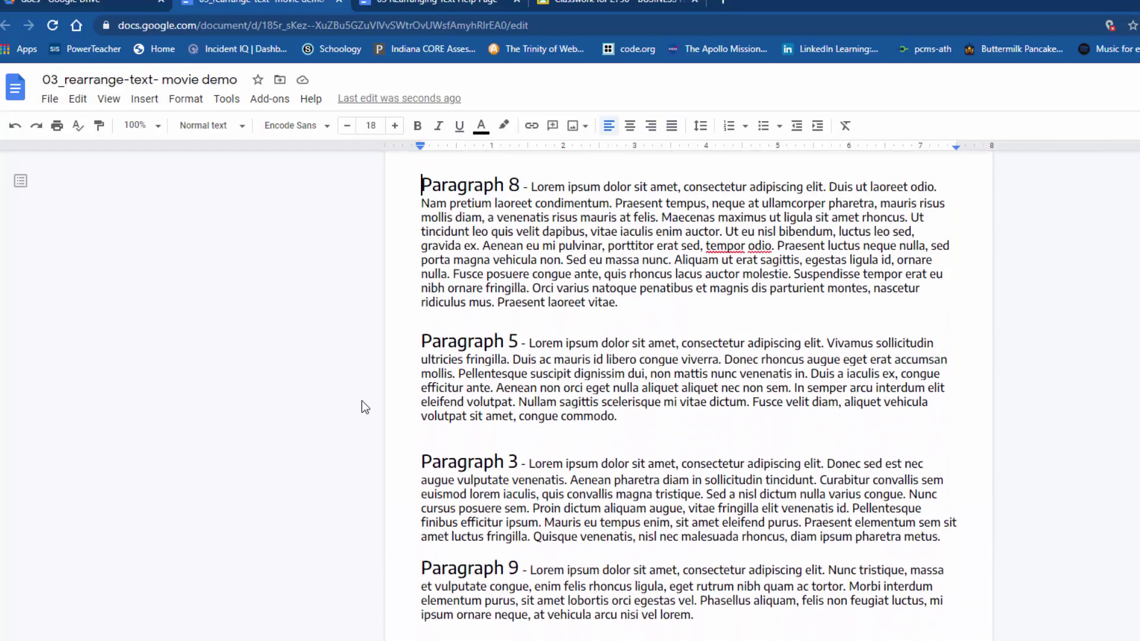
key("Down")
key("Down")
key("Down")
key("Down")
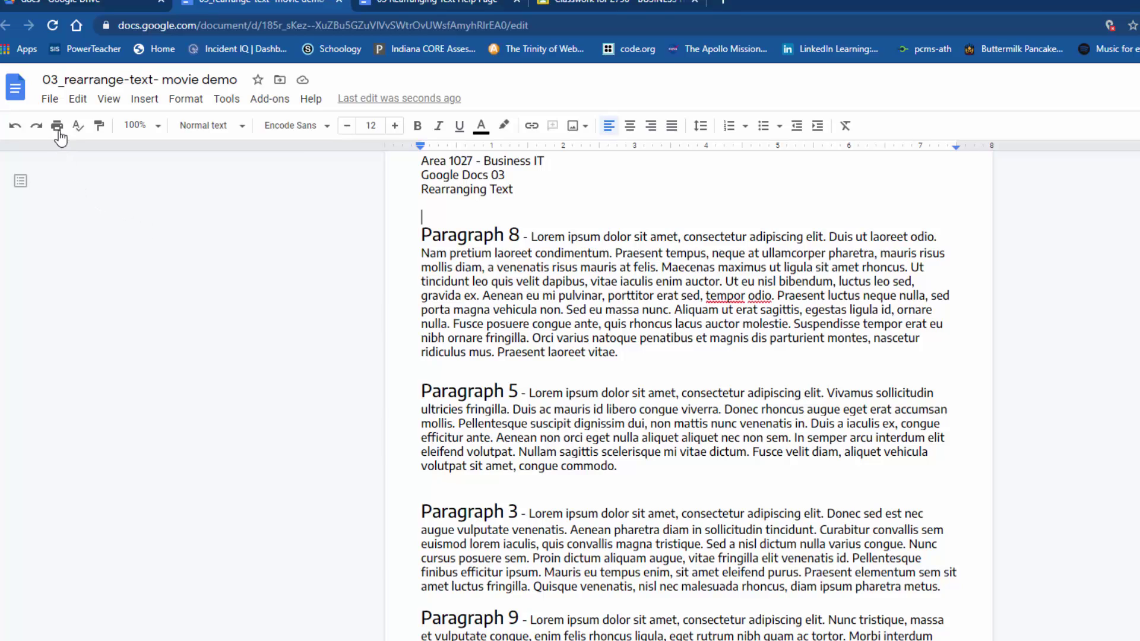
left_click(78, 98)
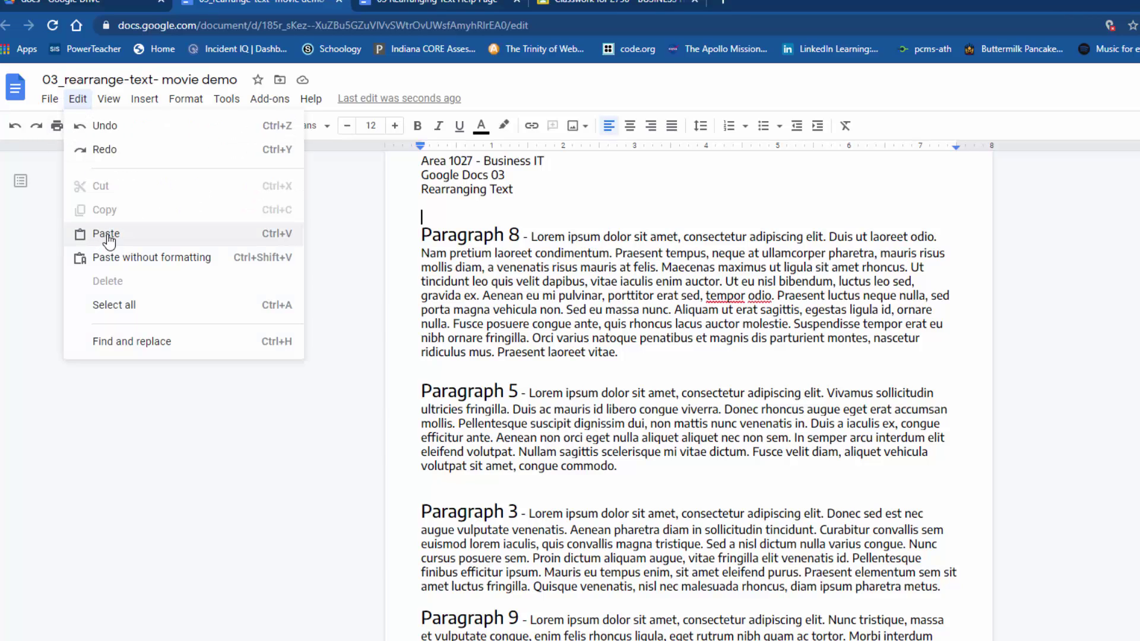
left_click(291, 244)
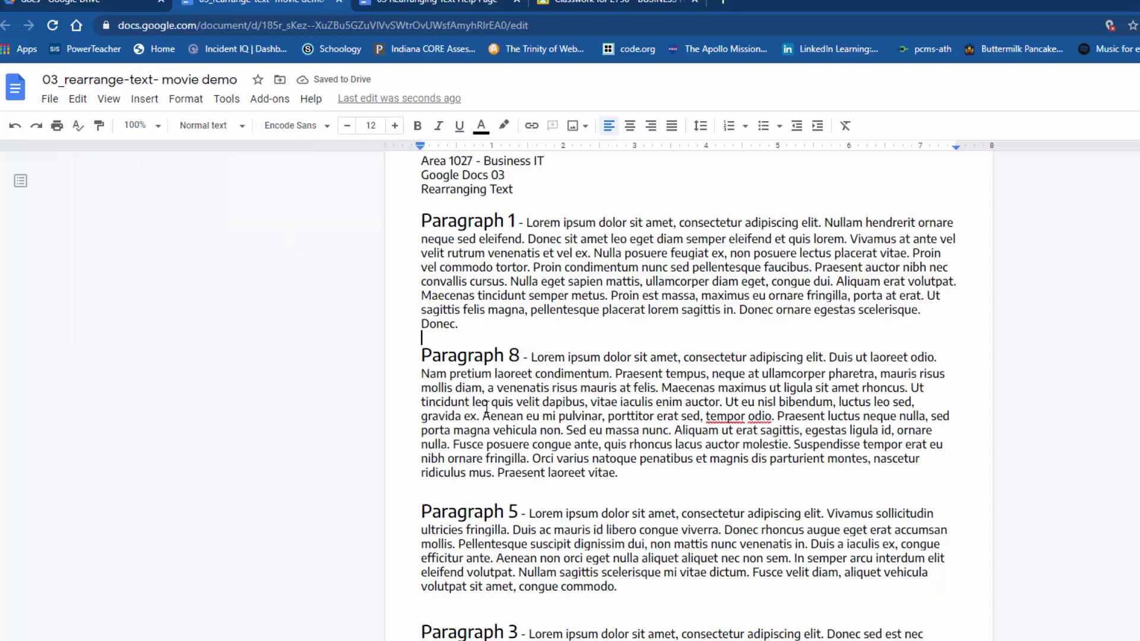
Step: Delete the blank line between Paragraphs 1 and 8, and try several blank lines in its place
left_click(421, 355)
key("BackSpace")
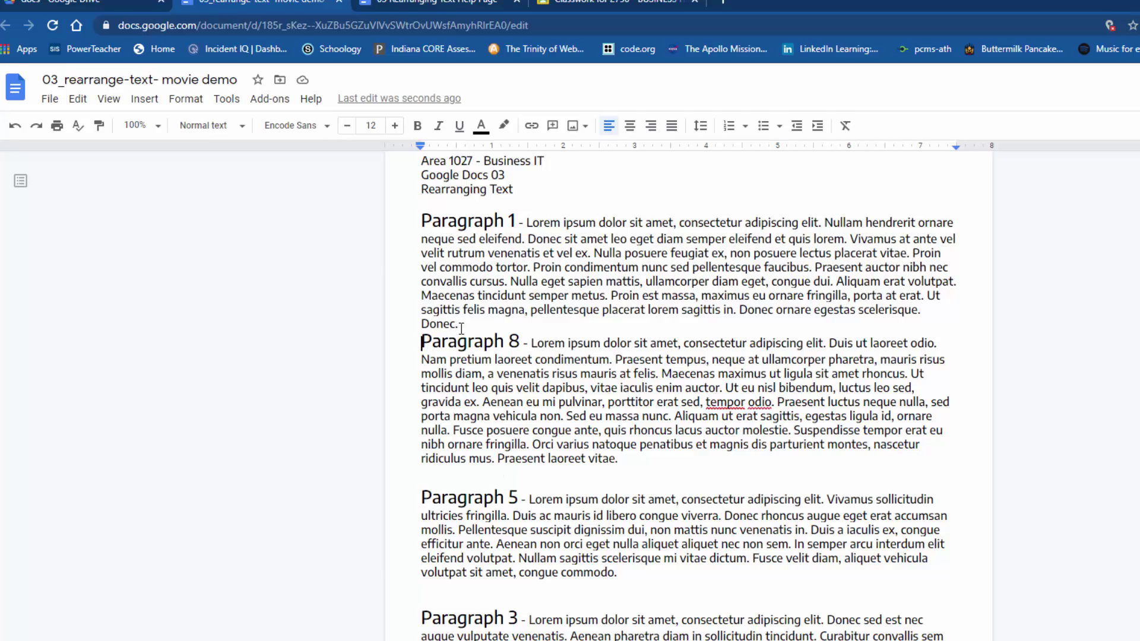
left_click(422, 343)
key("Return")
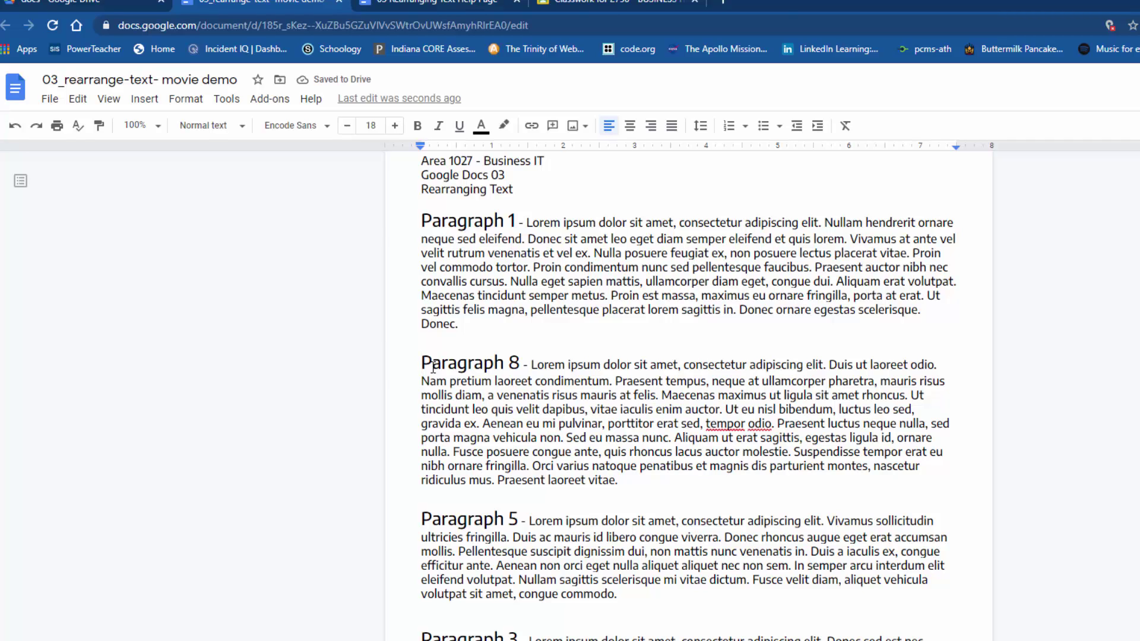
key("Return")
key("Return")
key("Return")
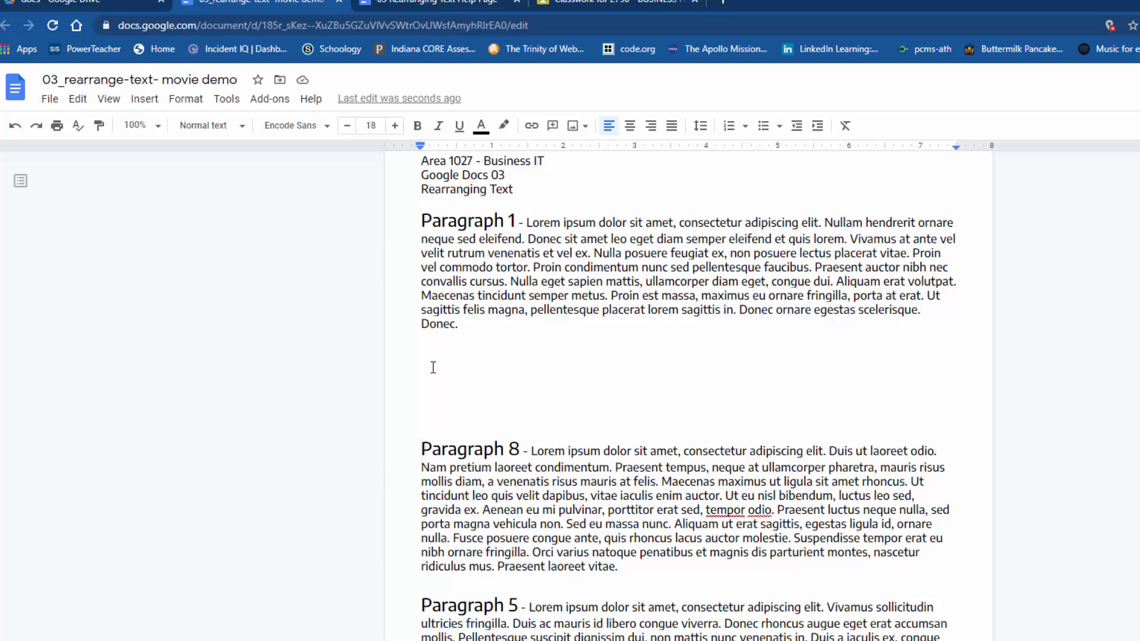
Step: Remove all line breaks between Paragraph 1 and Paragraph 8, and separate them with a single blank line
key("BackSpace")
key("BackSpace")
key("BackSpace")
key("BackSpace")
key("BackSpace")
key("BackSpace")
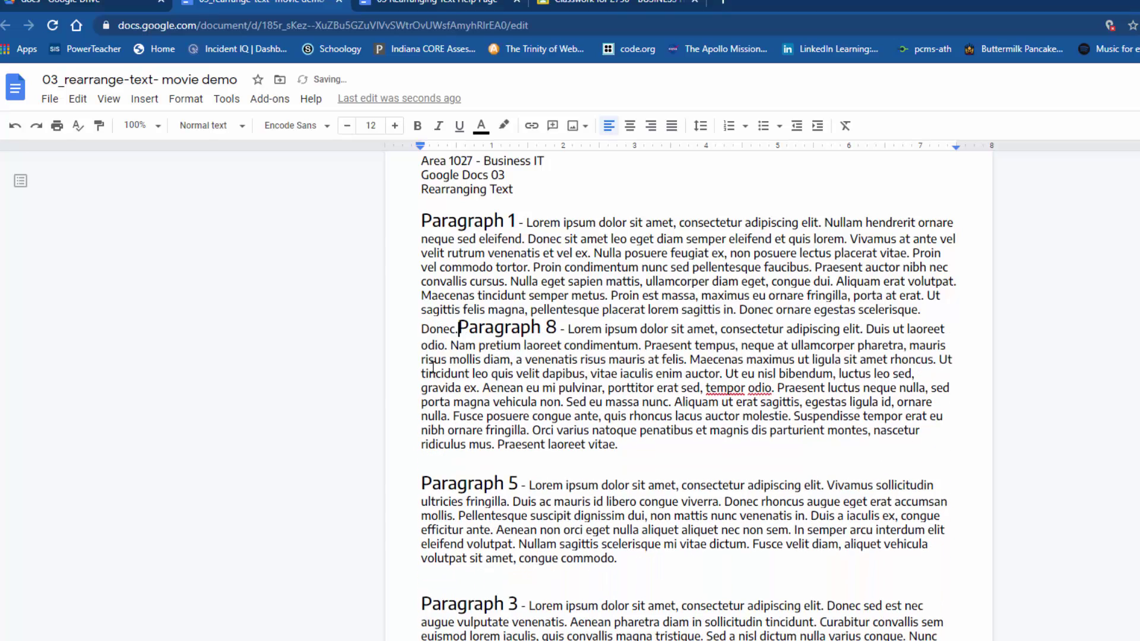
key("Return")
key("Return")
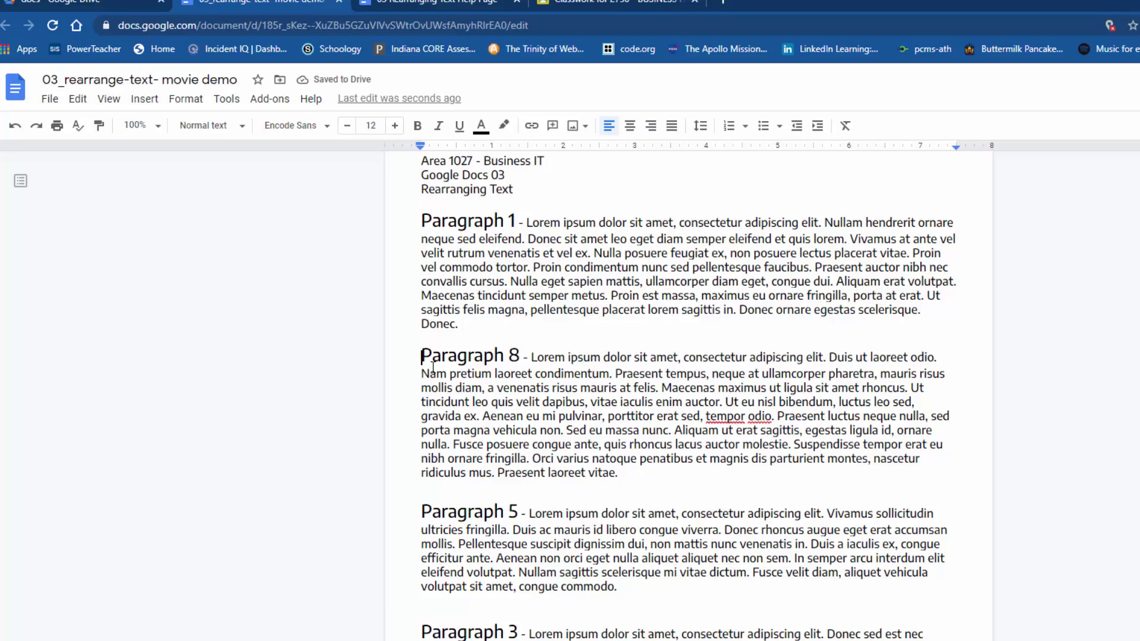
Step: Move Paragraph 2 from between Paragraphs 4 and 10 to directly below Paragraph 1, separated from it by a blank line
scroll(621, 509, "down", 6)
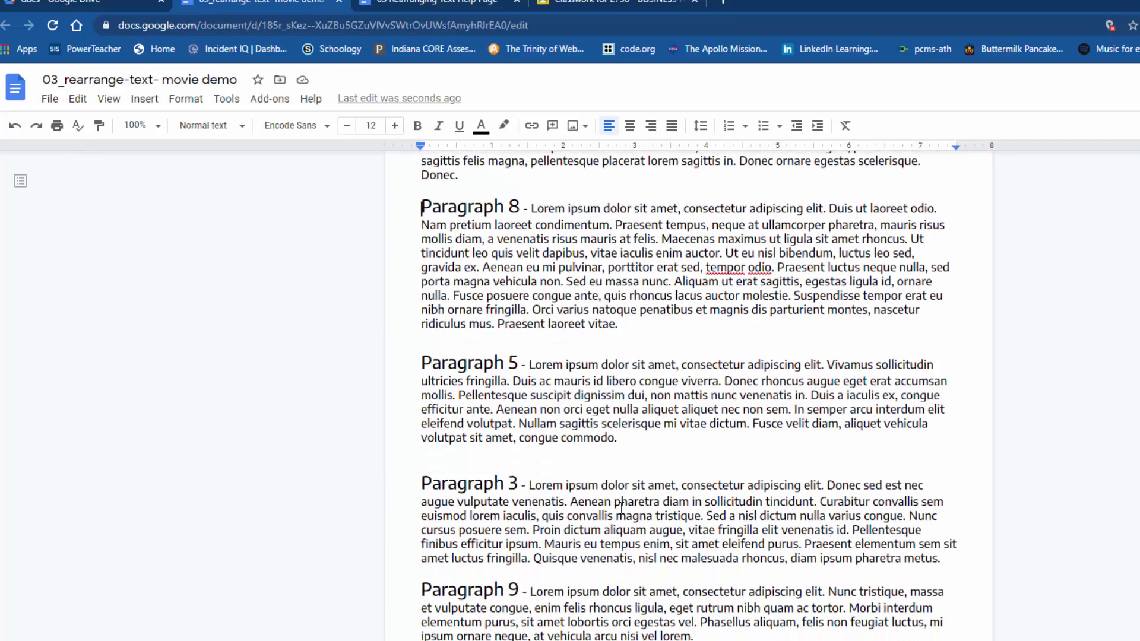
scroll(621, 509, "down", 7)
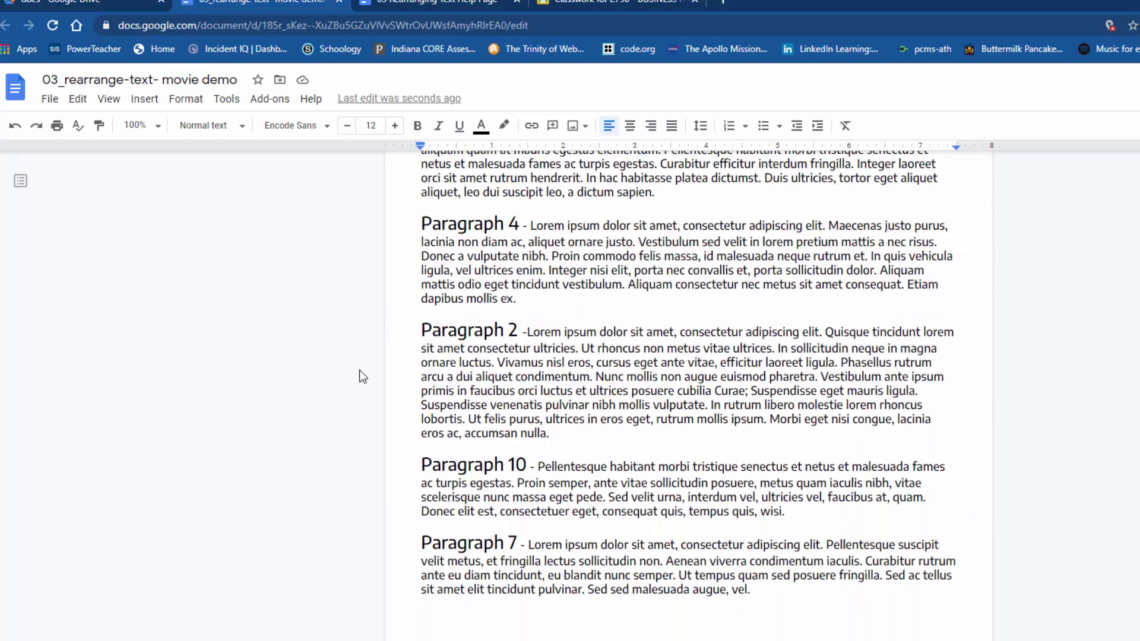
left_click_drag(358, 329, 321, 463)
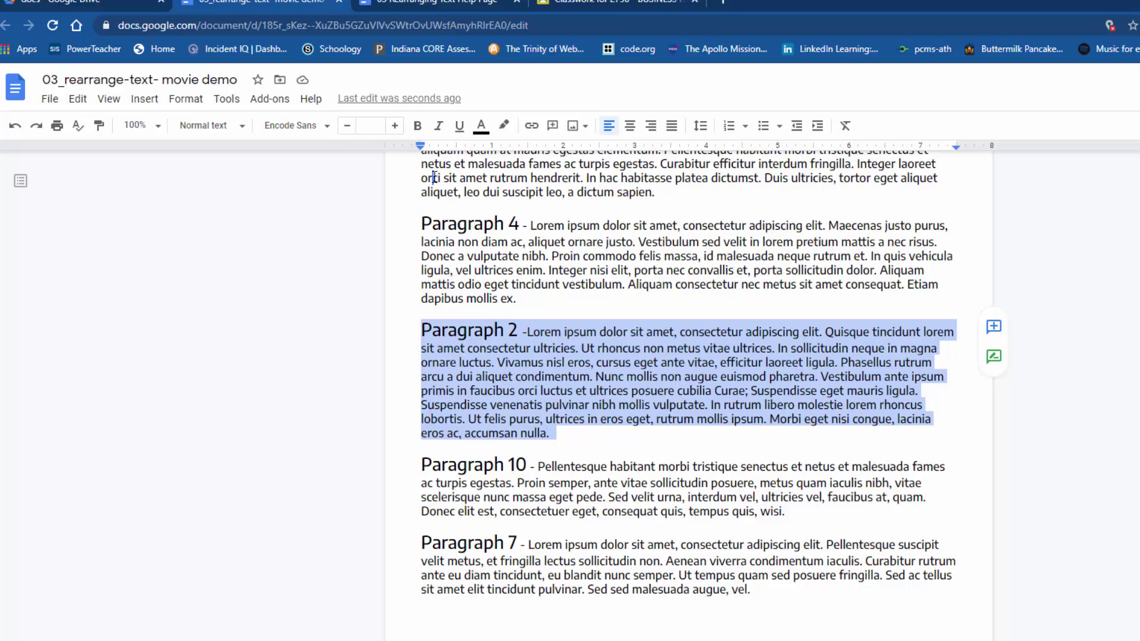
left_click_drag(433, 177, 389, 380)
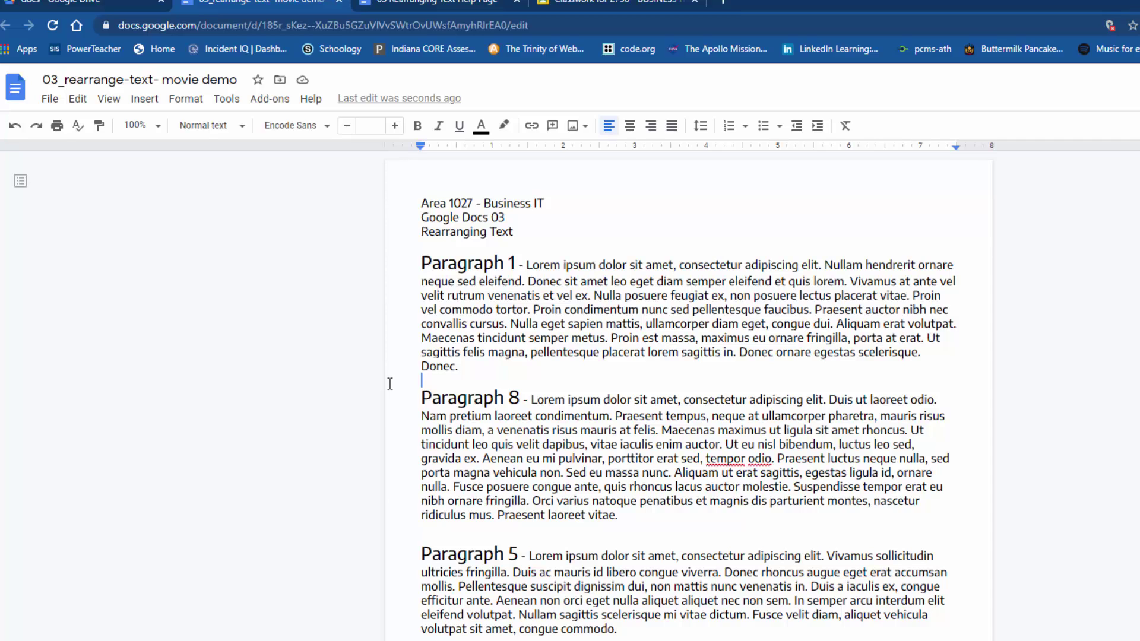
key("ctrl+z")
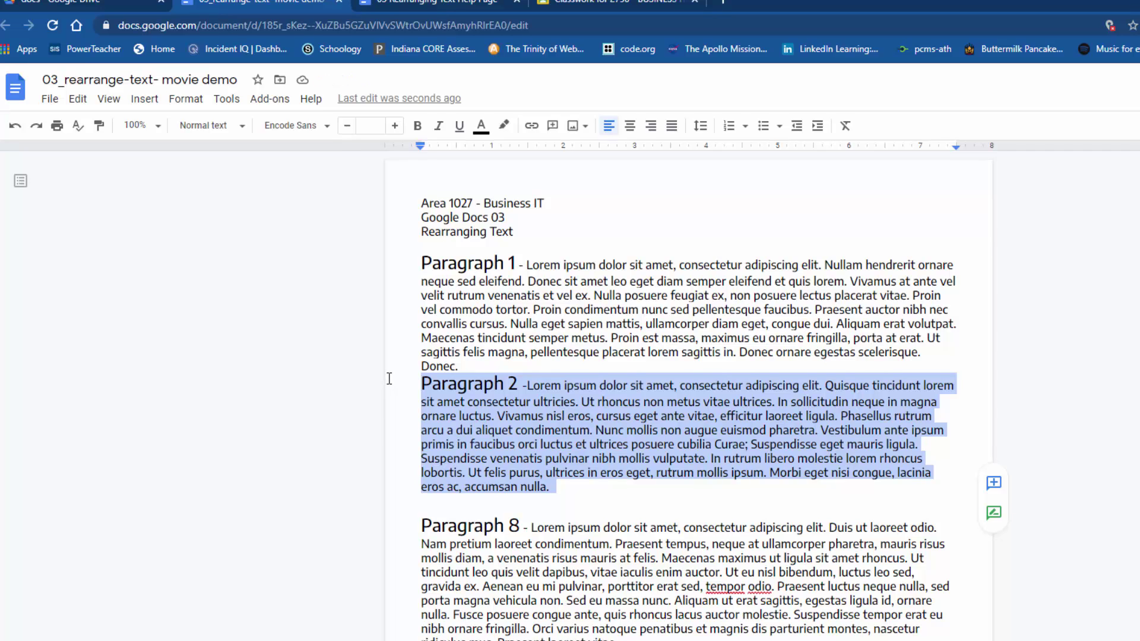
left_click(457, 371)
left_click(422, 385)
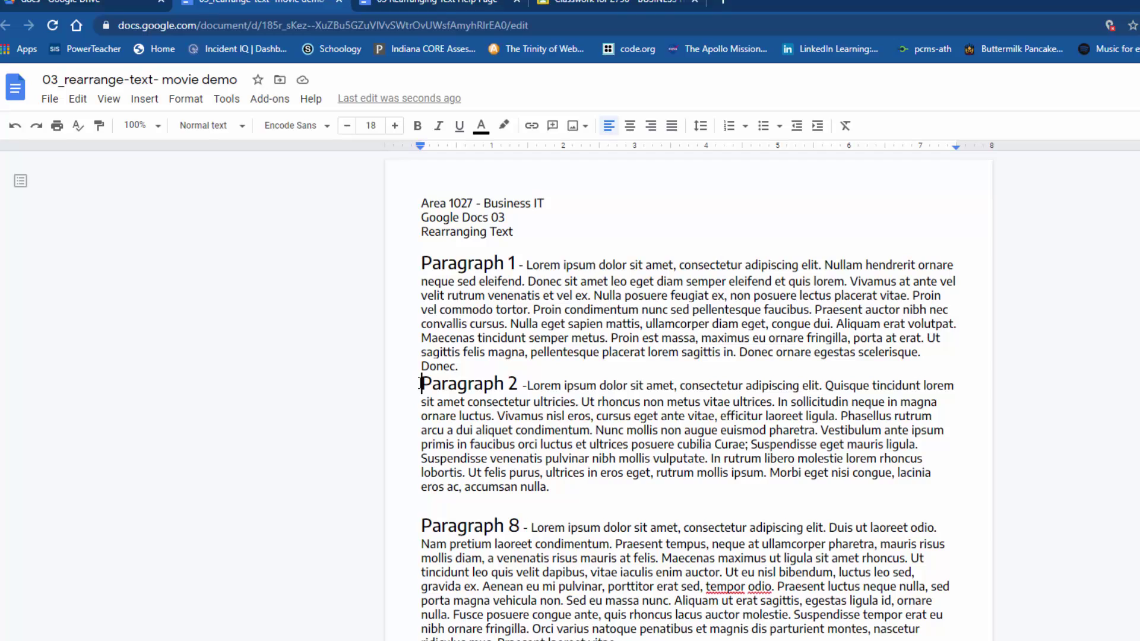
key("Return")
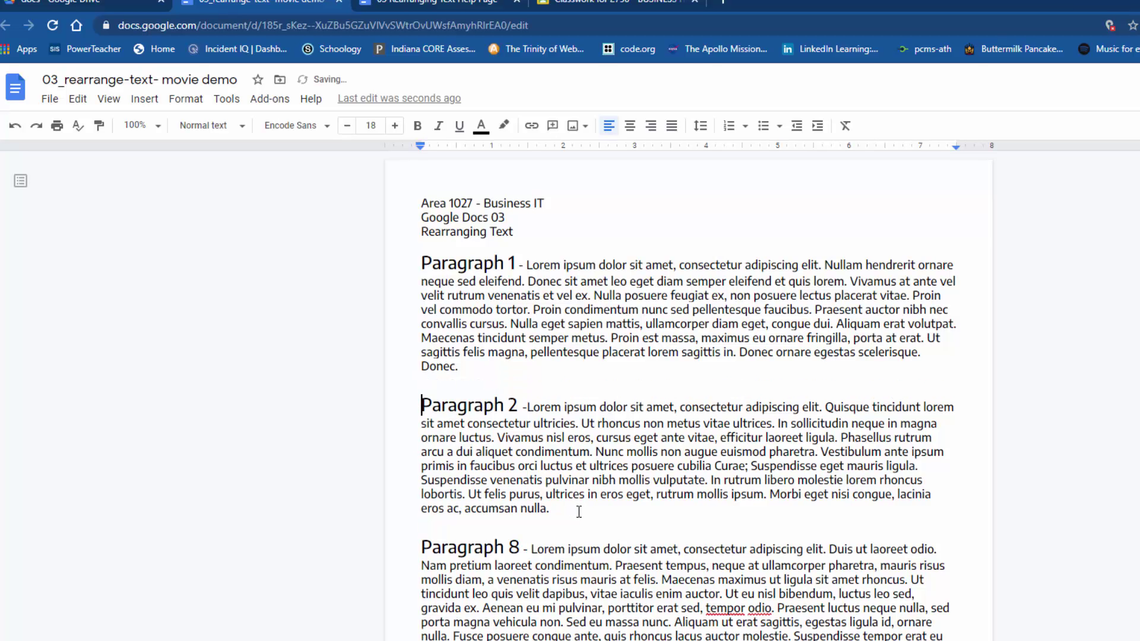
Step: Move Paragraph 3 from between Paragraphs 5 and 9 to below Paragraph 2, with a blank line between the two
scroll(577, 511, "down", 8)
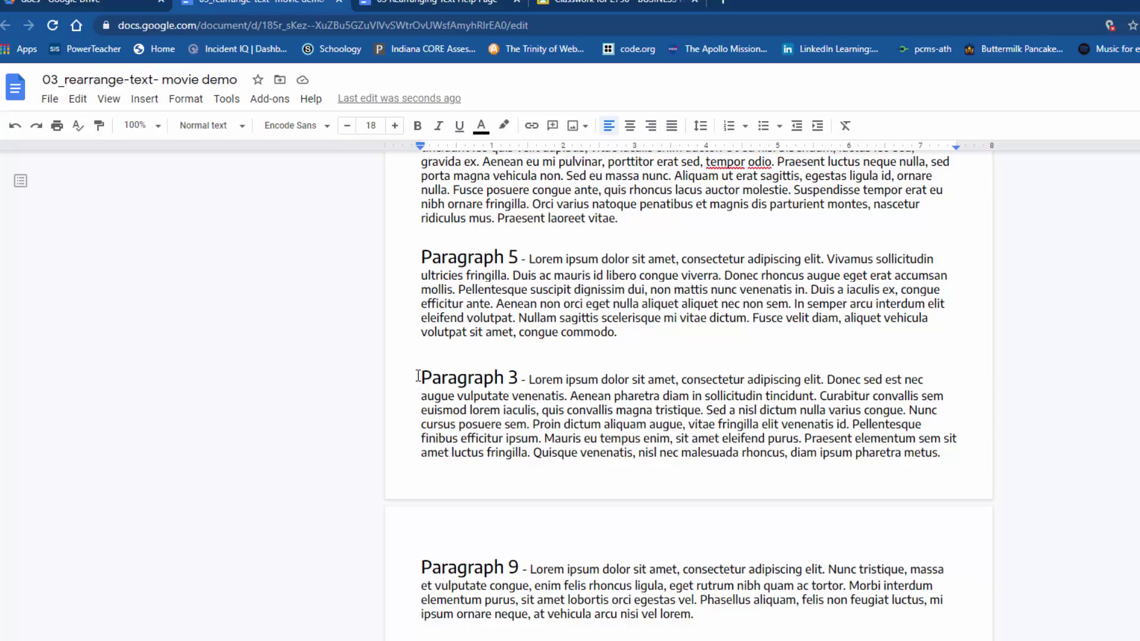
left_click_drag(418, 381, 898, 472)
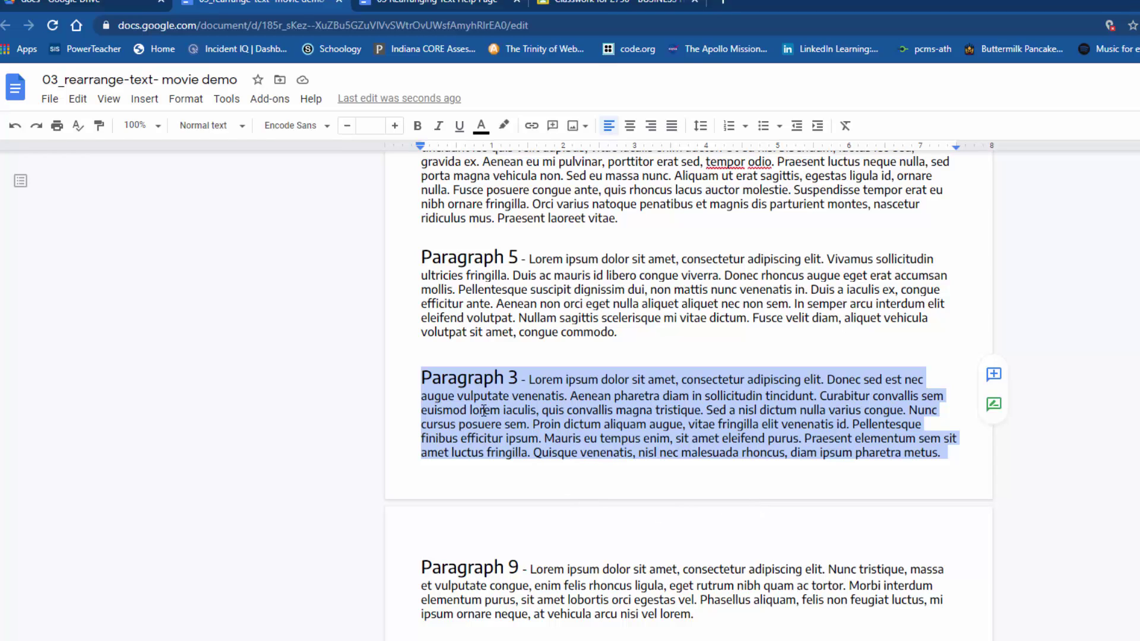
left_click_drag(484, 410, 421, 525)
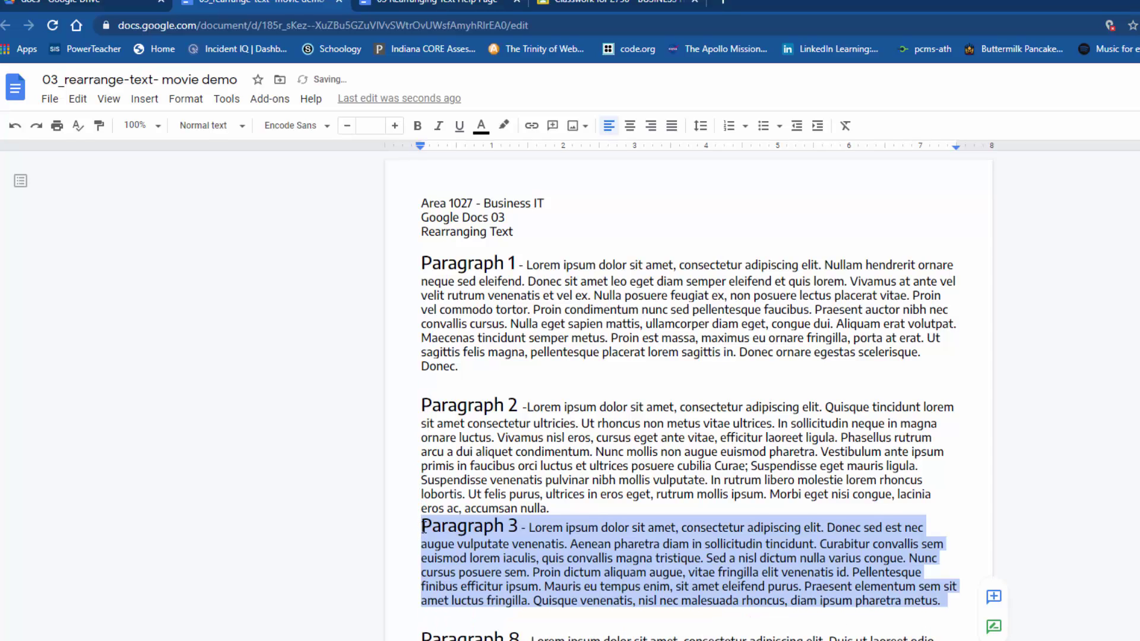
left_click(424, 526)
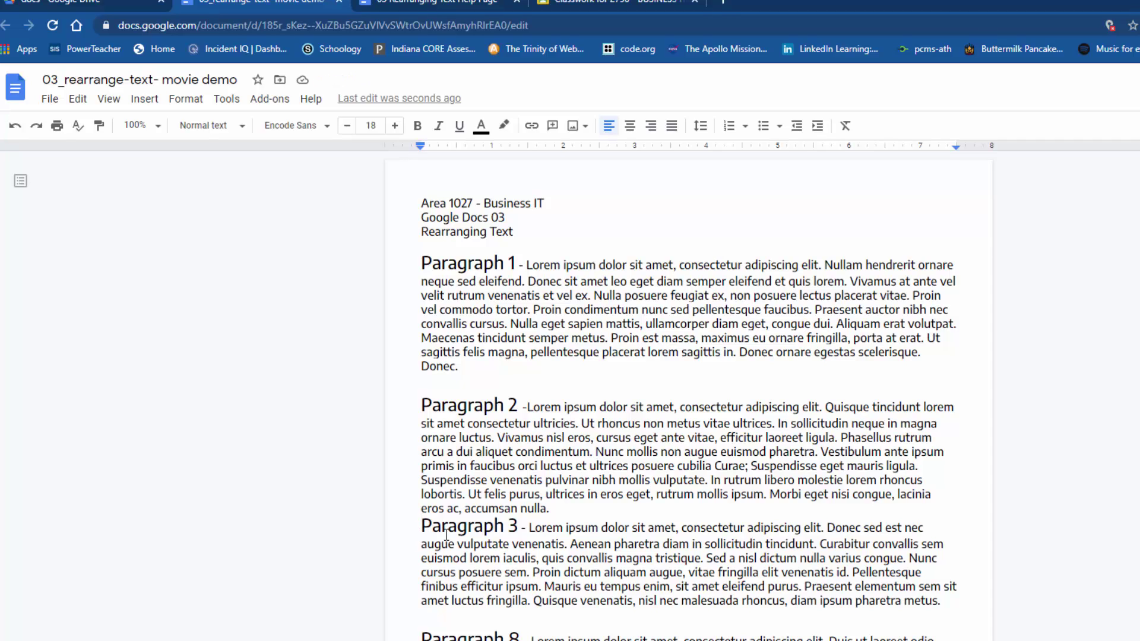
key("Return")
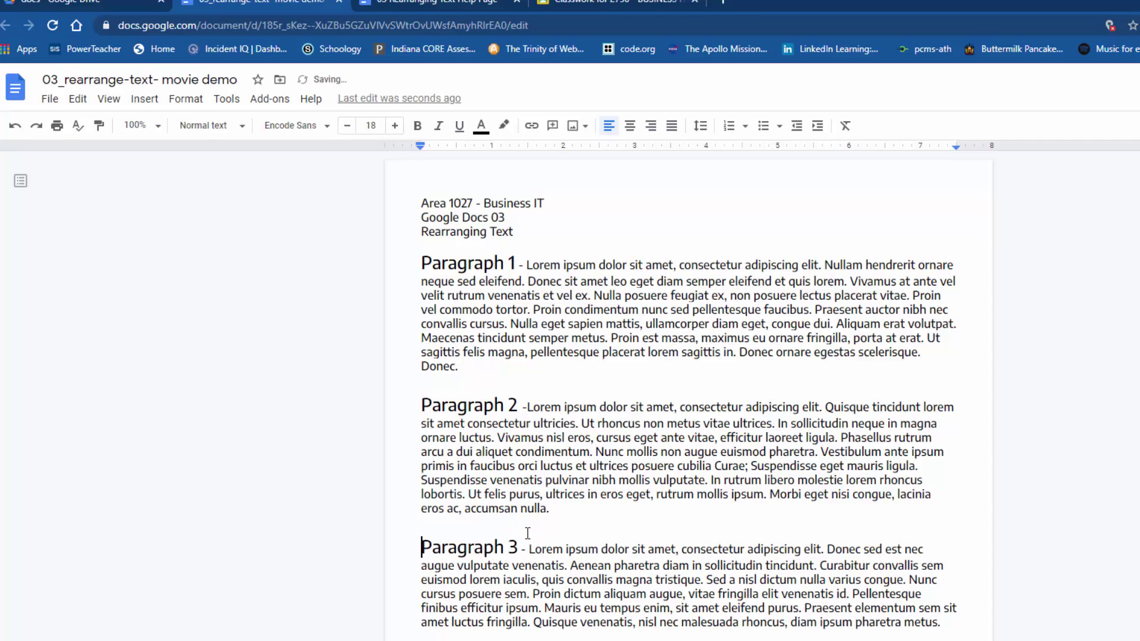
Step: Cut Paragraph 4 from between Paragraphs 6 and 10 and paste it below Paragraph 3 with a blank line above it
scroll(612, 572, "down", 1)
scroll(612, 572, "down", 13)
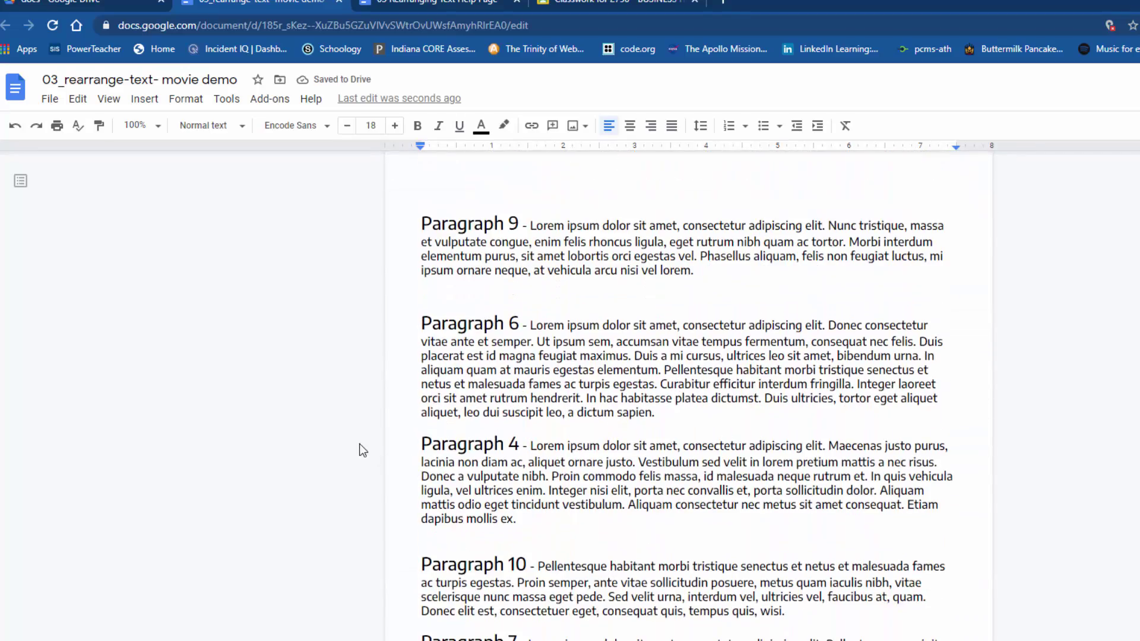
left_click_drag(359, 443, 365, 530)
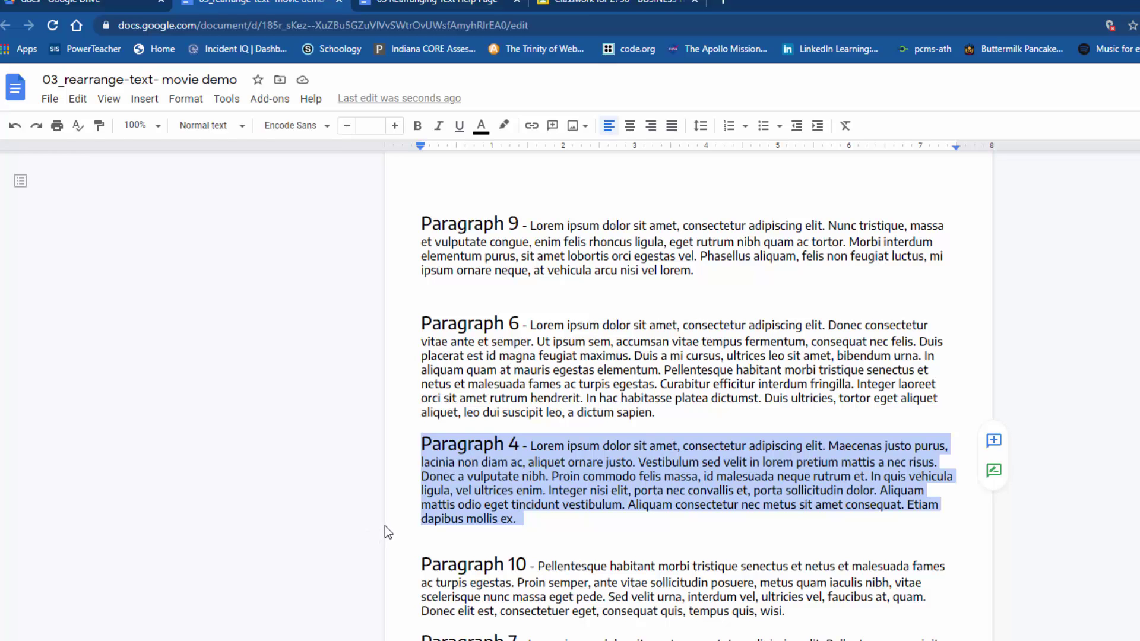
key("ctrl+x")
scroll(395, 510, "up", 9)
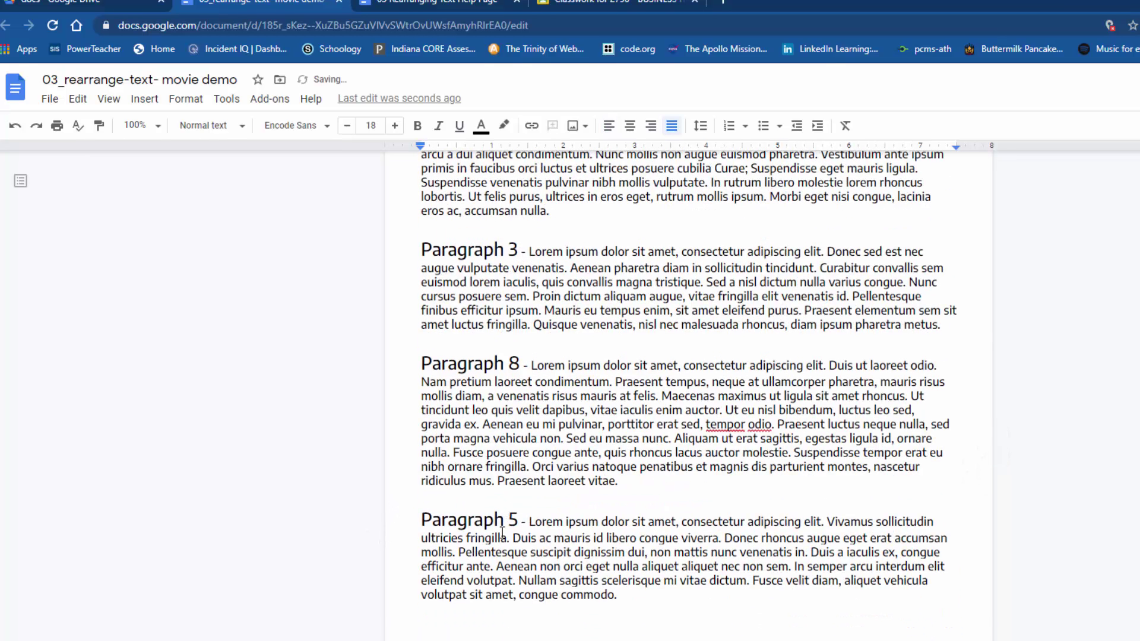
scroll(501, 521, "up", 3)
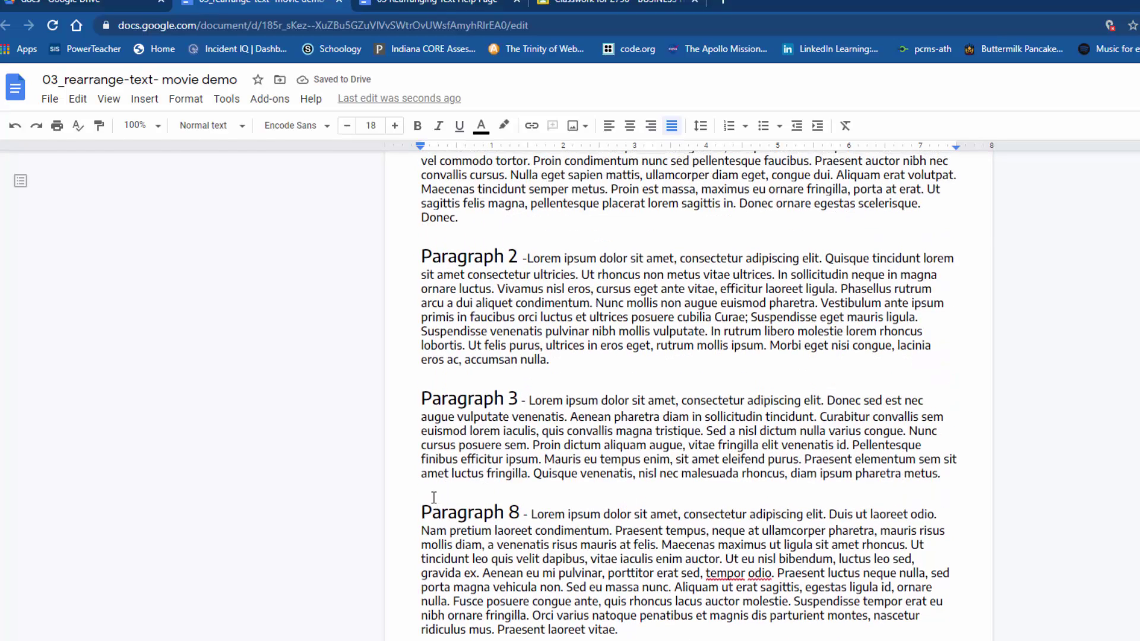
left_click(434, 494)
key("ctrl+v")
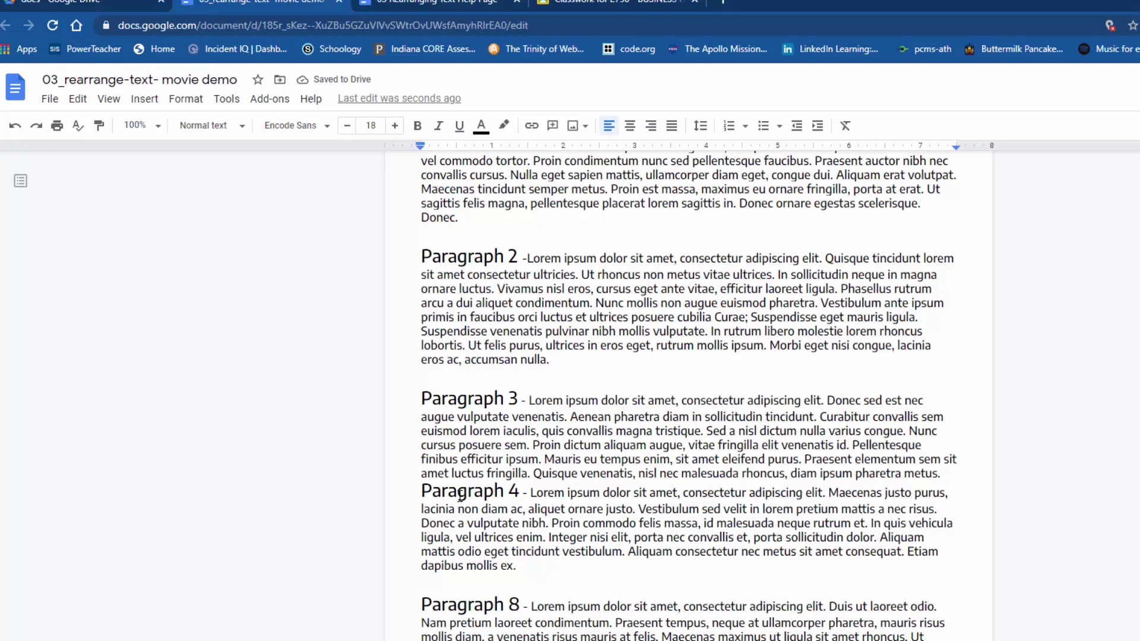
left_click(422, 495)
key("Return")
Step: Move Paragraph 5 from below Paragraph 8 to between Paragraphs 4 and 8, adding a blank line above it
scroll(532, 582, "down", 1)
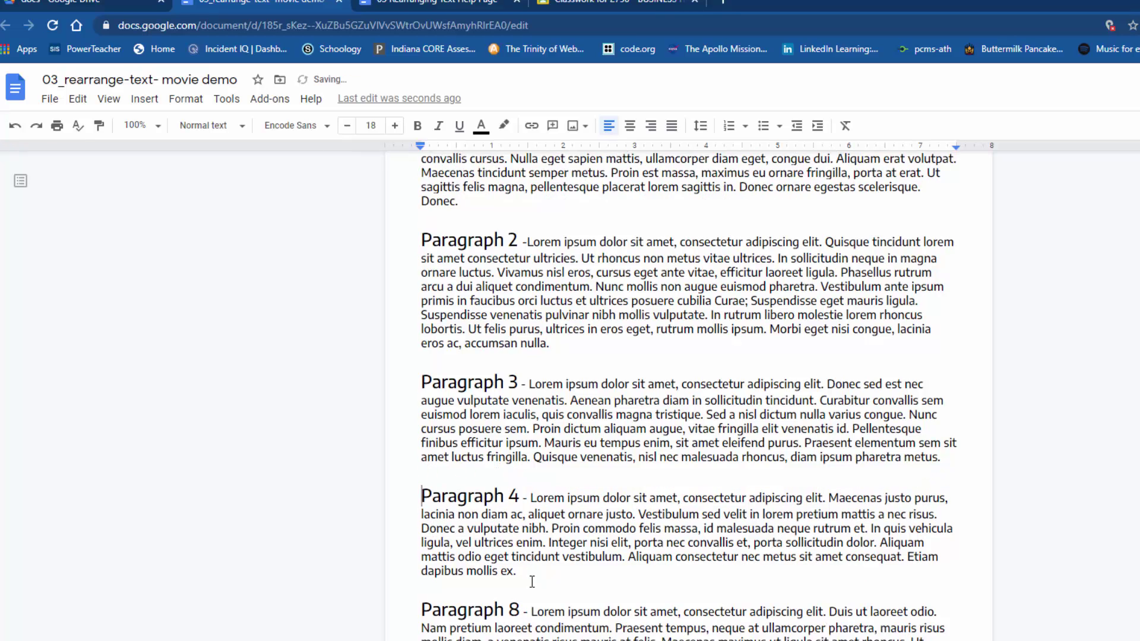
scroll(532, 582, "down", 5)
left_click_drag(416, 499, 617, 579)
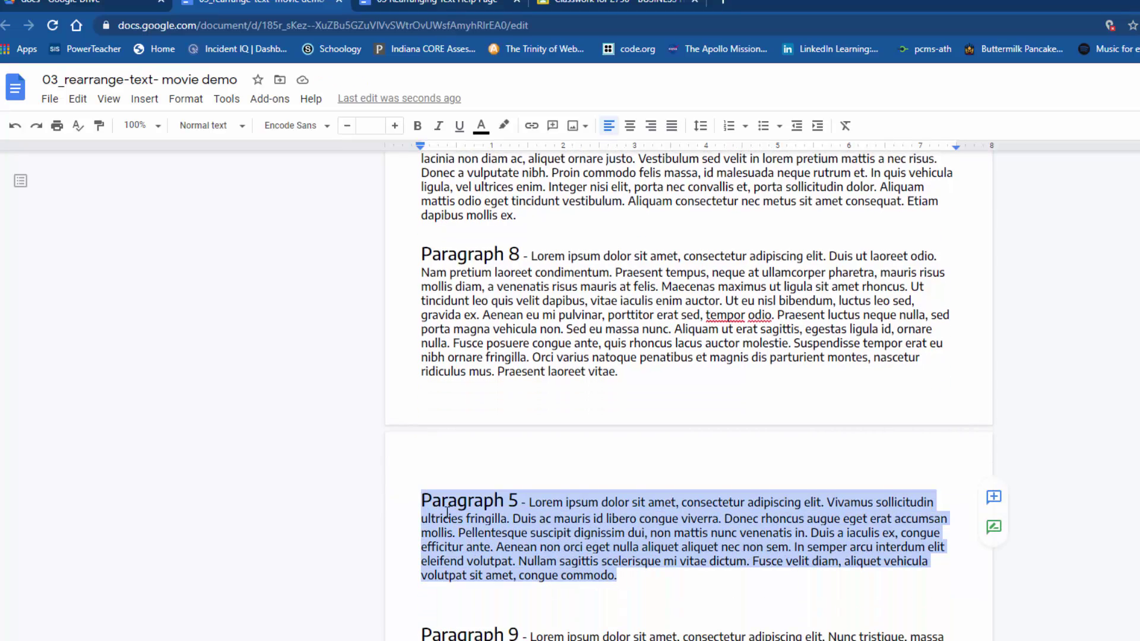
left_click_drag(434, 506, 422, 237)
left_click(420, 233)
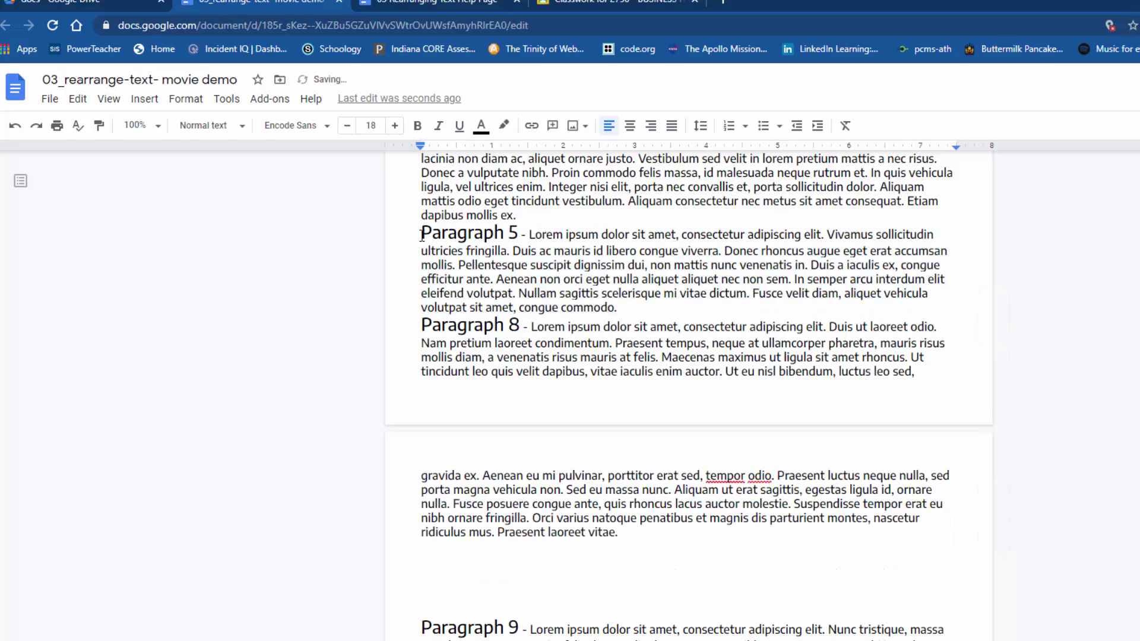
key("Return")
Step: Cut Paragraph 6 from between Paragraphs 9 and 10 and paste it between Paragraphs 5 and 8, adding a blank line above it
scroll(602, 379, "up", 2)
scroll(602, 378, "up", 3)
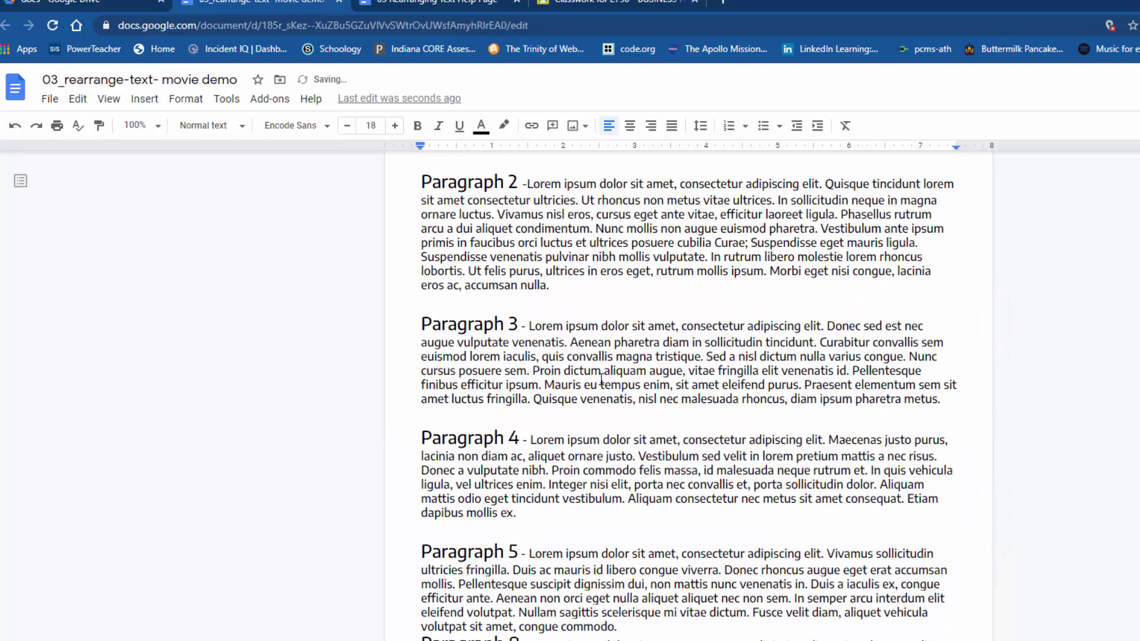
scroll(602, 378, "down", 10)
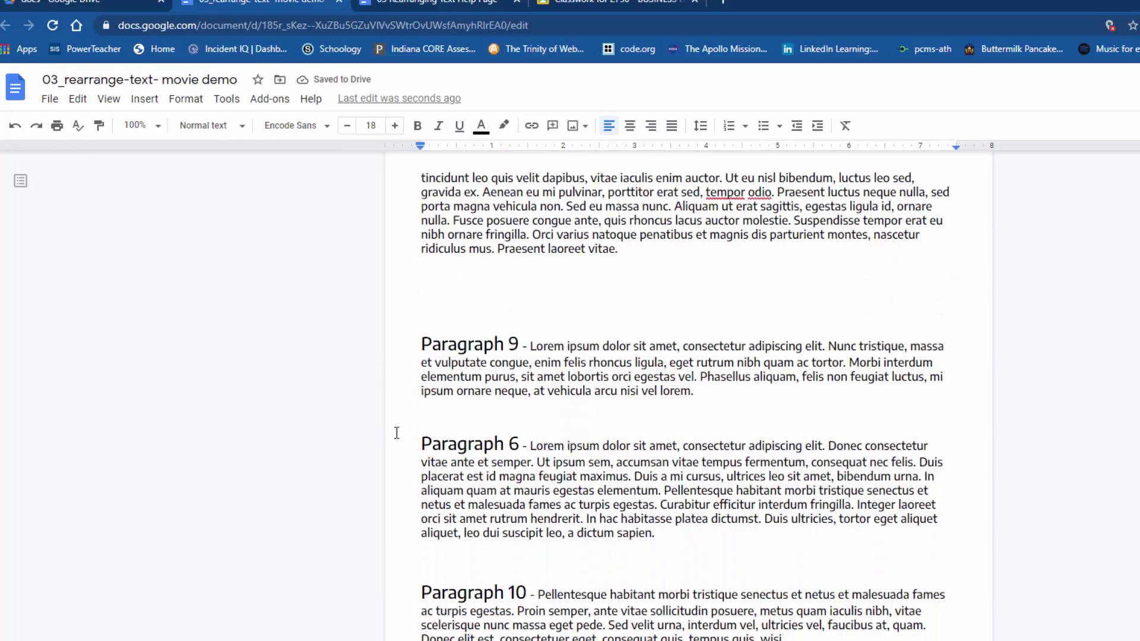
left_click_drag(406, 441, 660, 534)
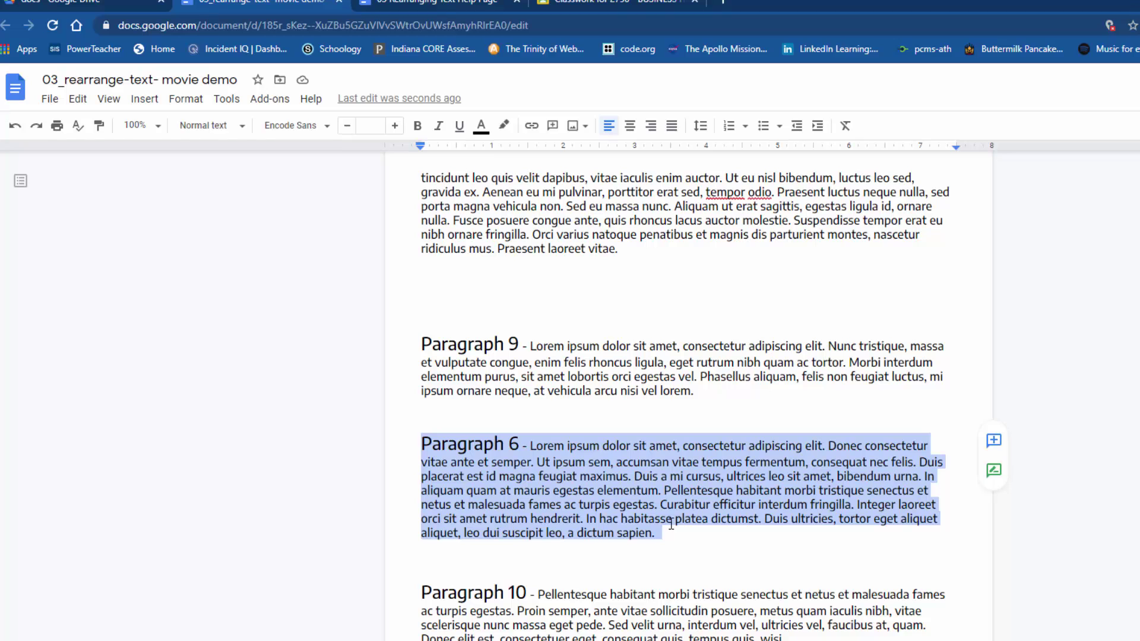
key("ctrl+x")
scroll(550, 439, "up", 6)
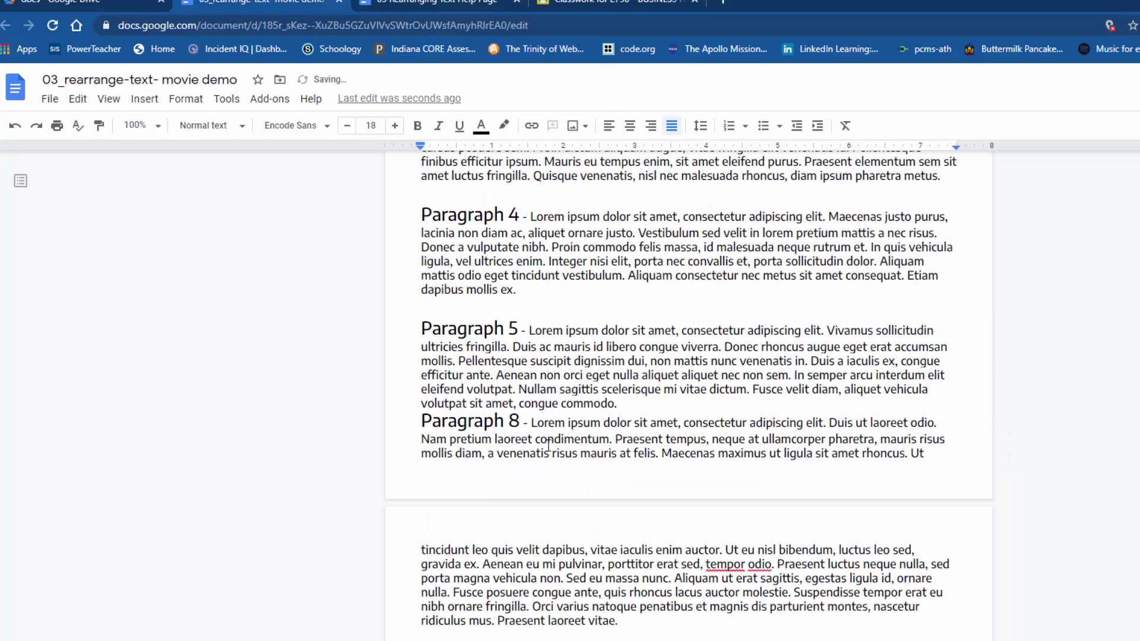
left_click(420, 418)
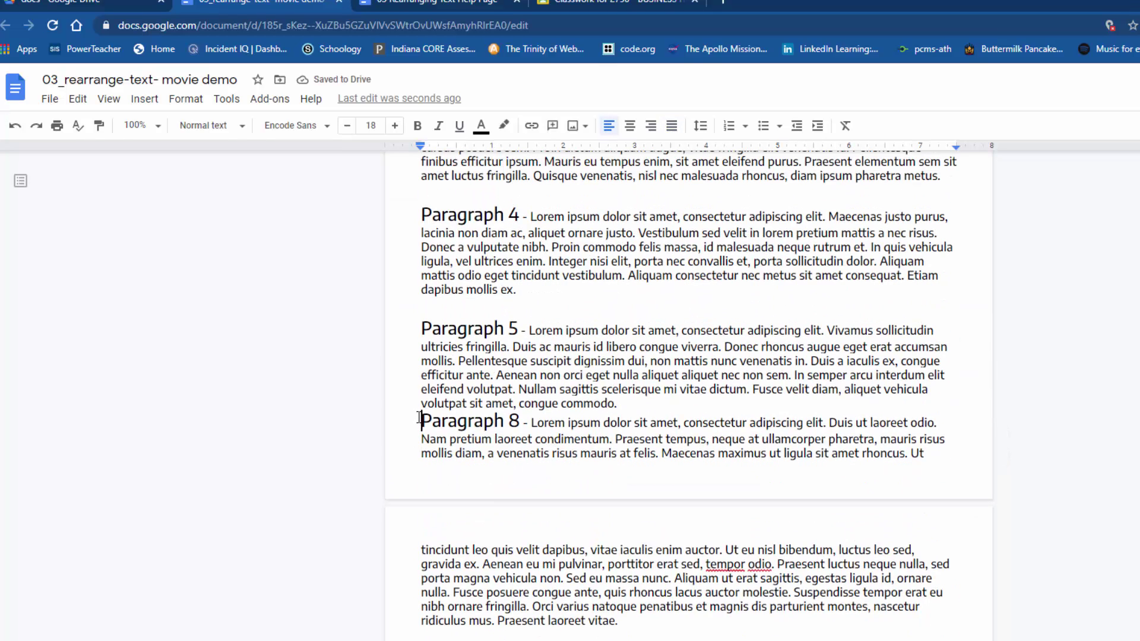
key("Return")
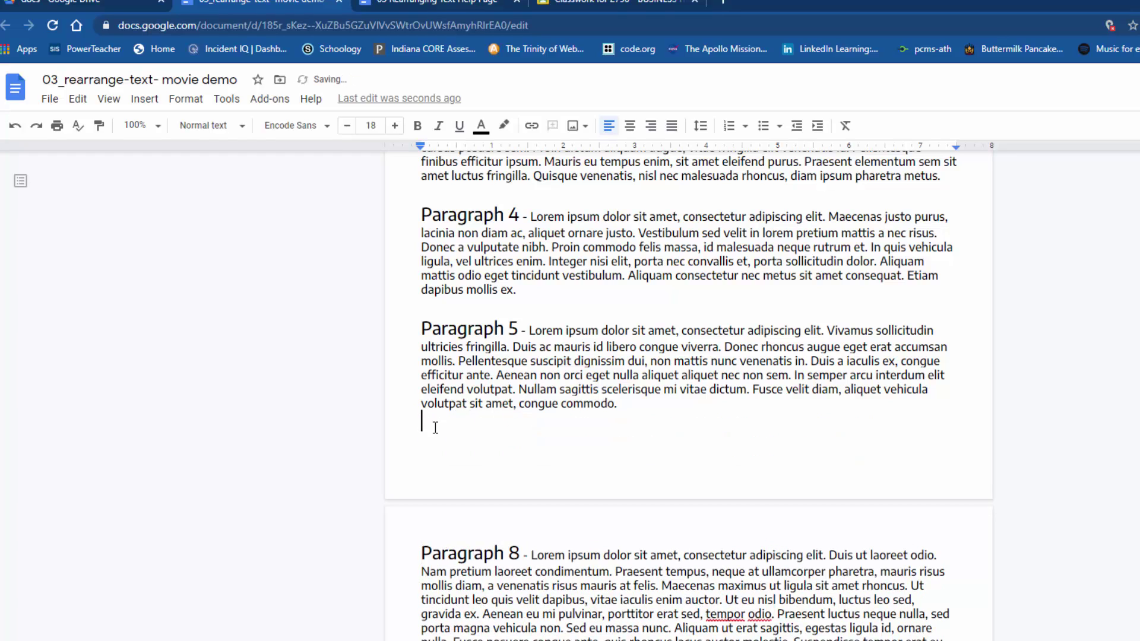
left_click(470, 437)
key("ctrl+v")
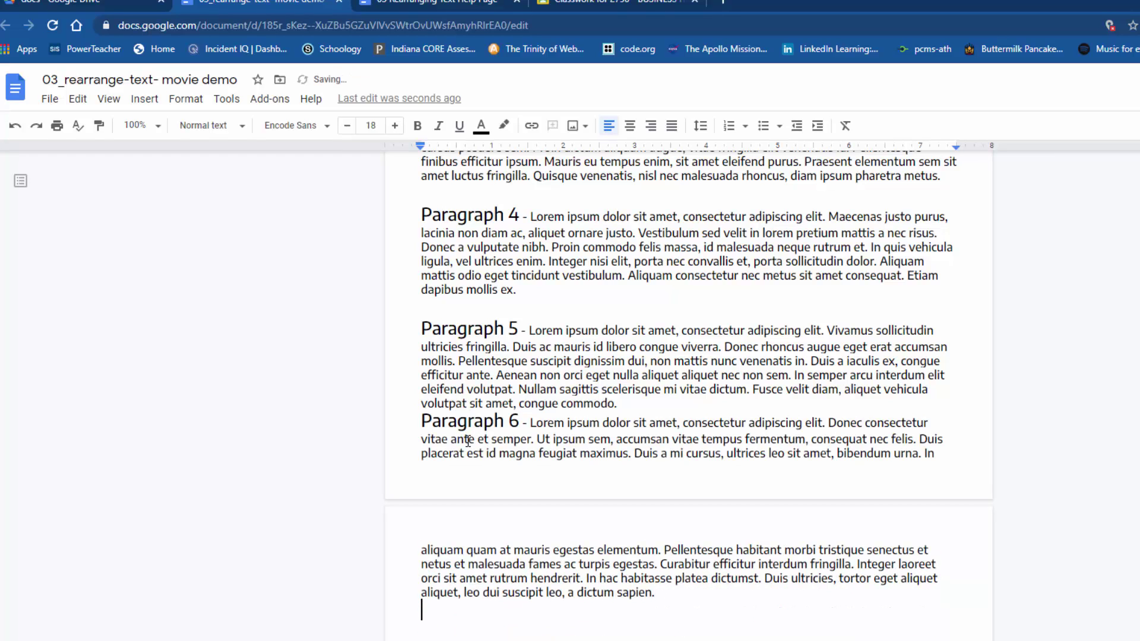
left_click(422, 420)
key("Return")
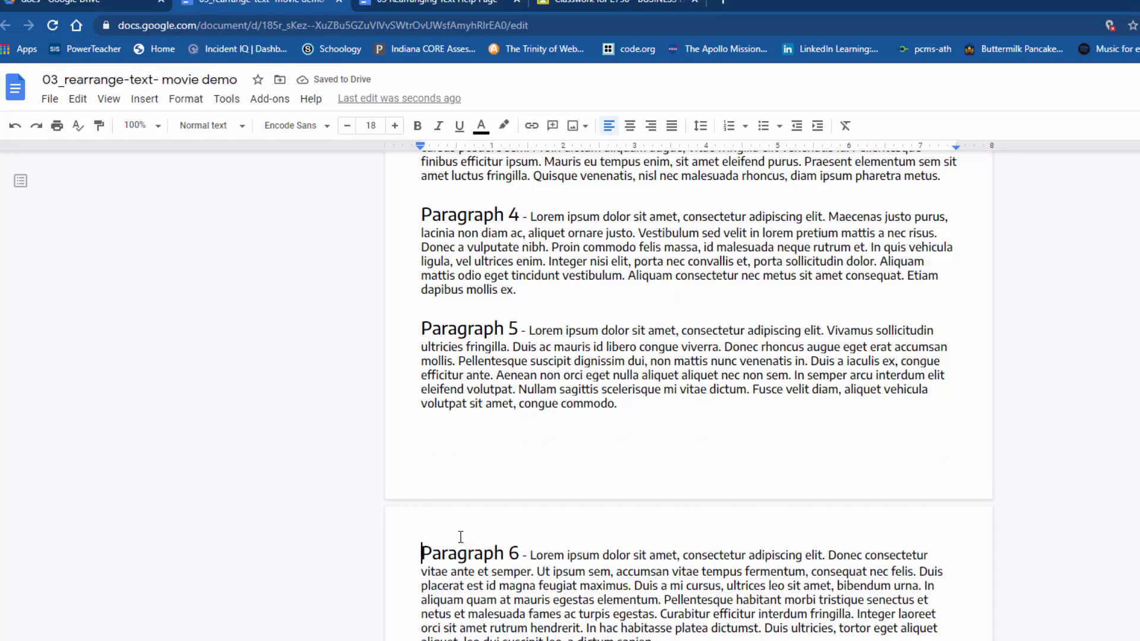
Step: Cut Paragraph 7 from below Paragraph 10 and paste it between Paragraphs 6 and 8, adding a blank line above it
scroll(461, 534, "down", 2)
scroll(460, 536, "up", 3)
scroll(580, 562, "down", 3)
scroll(581, 562, "down", 9)
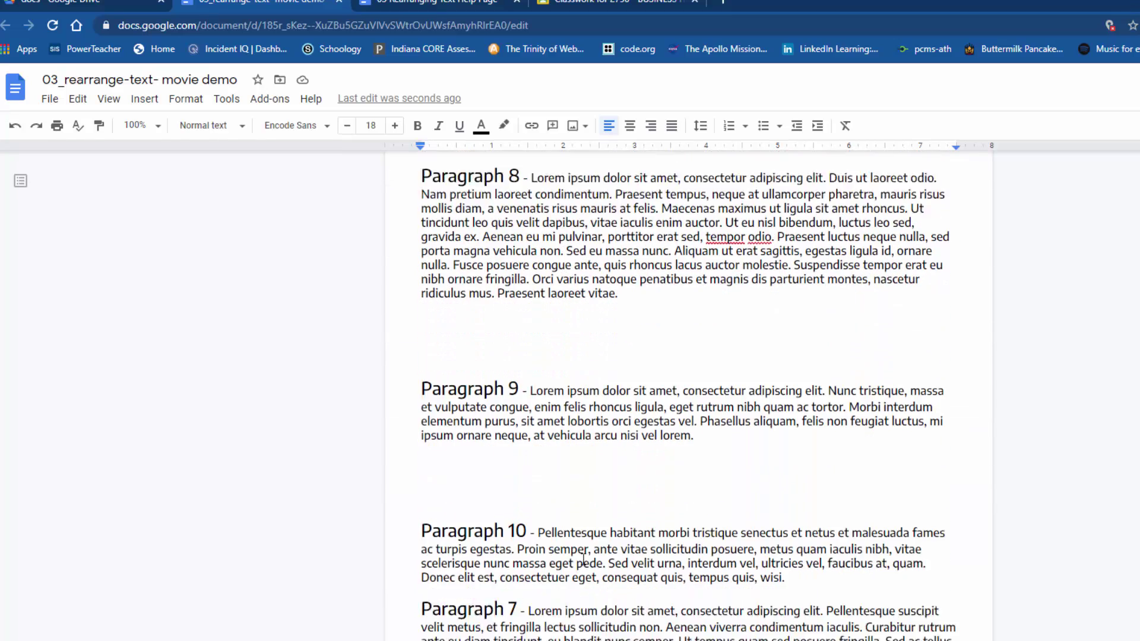
left_click_drag(410, 546, 768, 597)
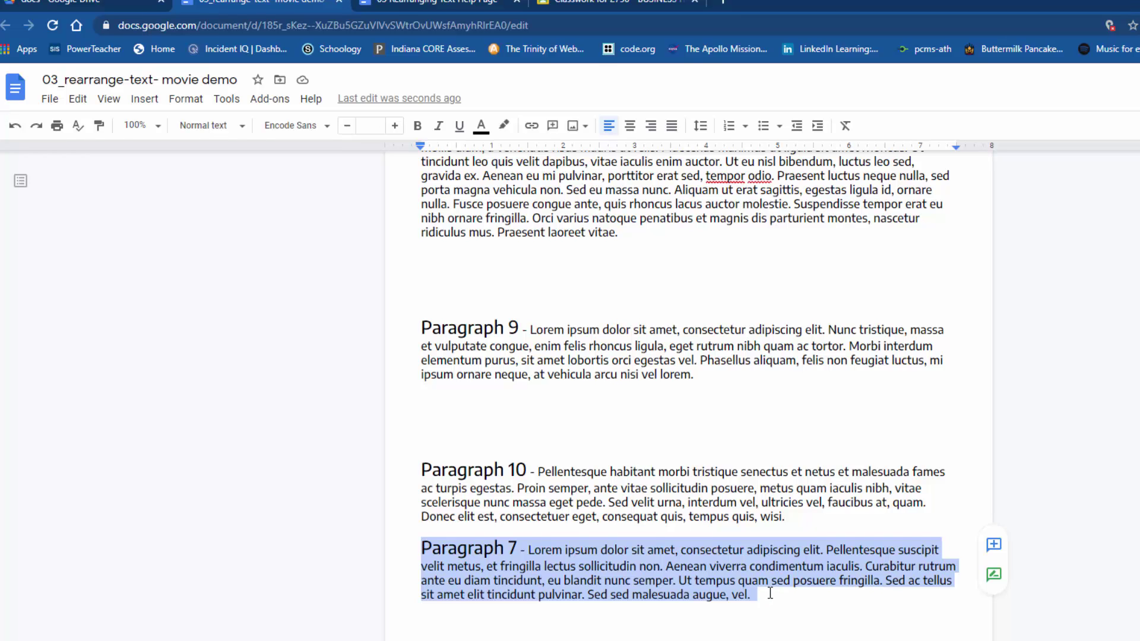
key("ctrl+x")
scroll(651, 543, "up", 8)
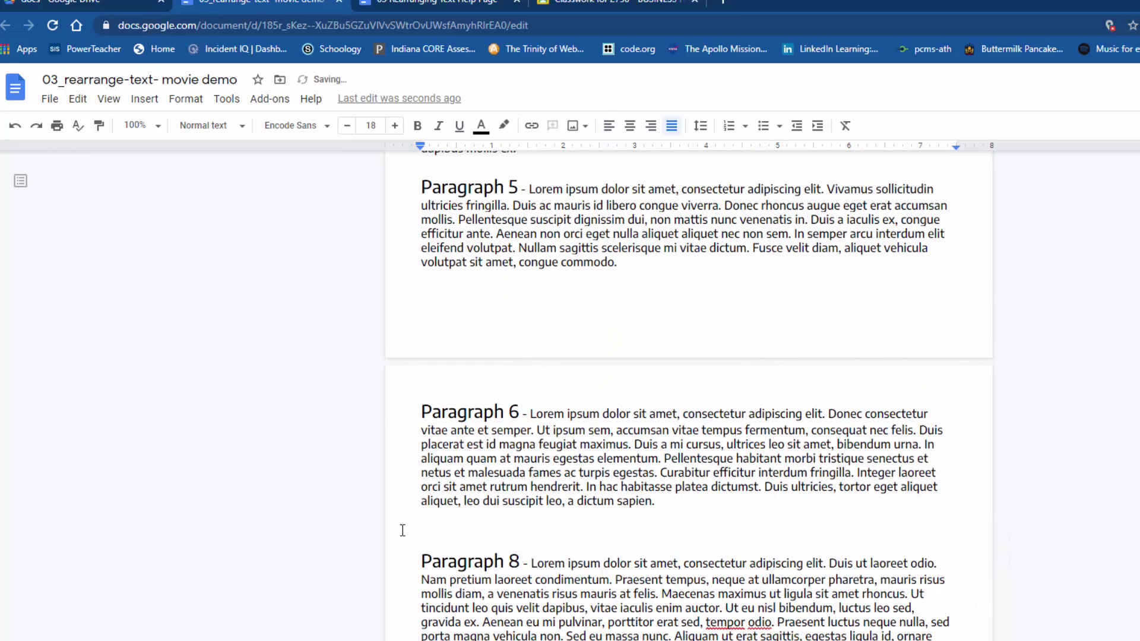
left_click(419, 526)
key("ctrl+v")
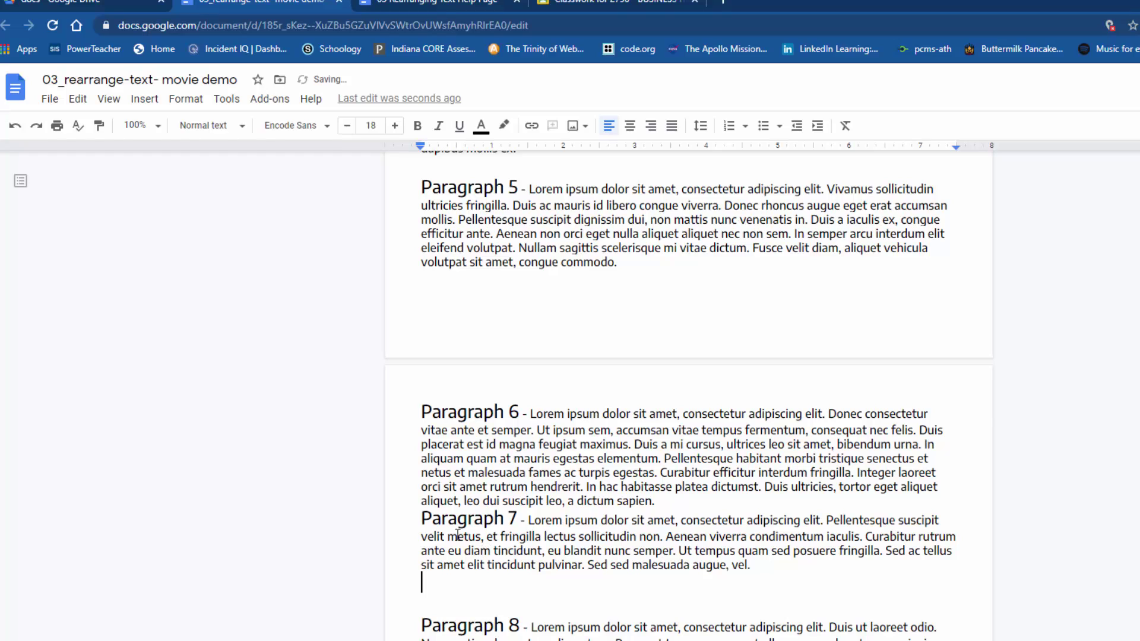
left_click(422, 518)
key("Return")
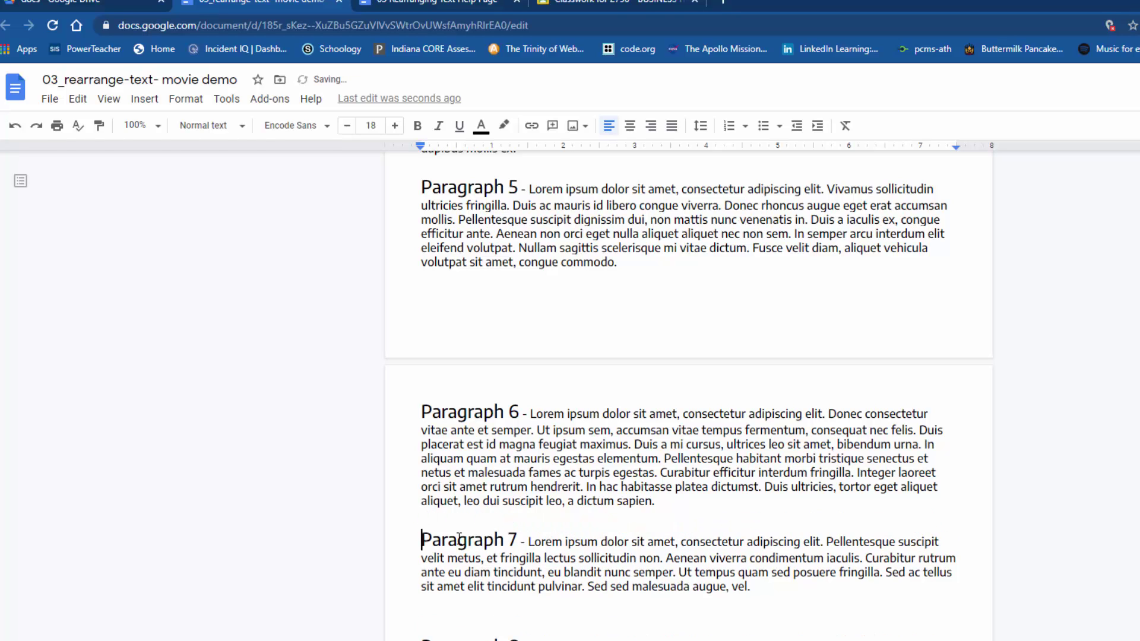
Step: Delete the extra blank line between Paragraphs 7 and 8 so that only one separates them
scroll(553, 582, "down", 4)
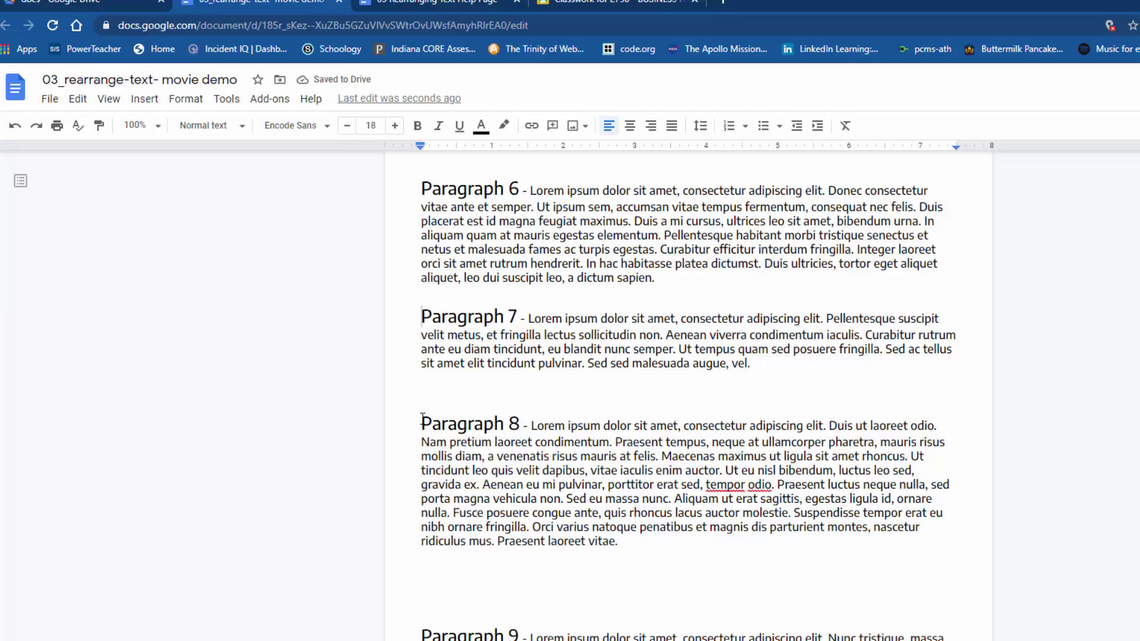
left_click(408, 396)
key("BackSpace")
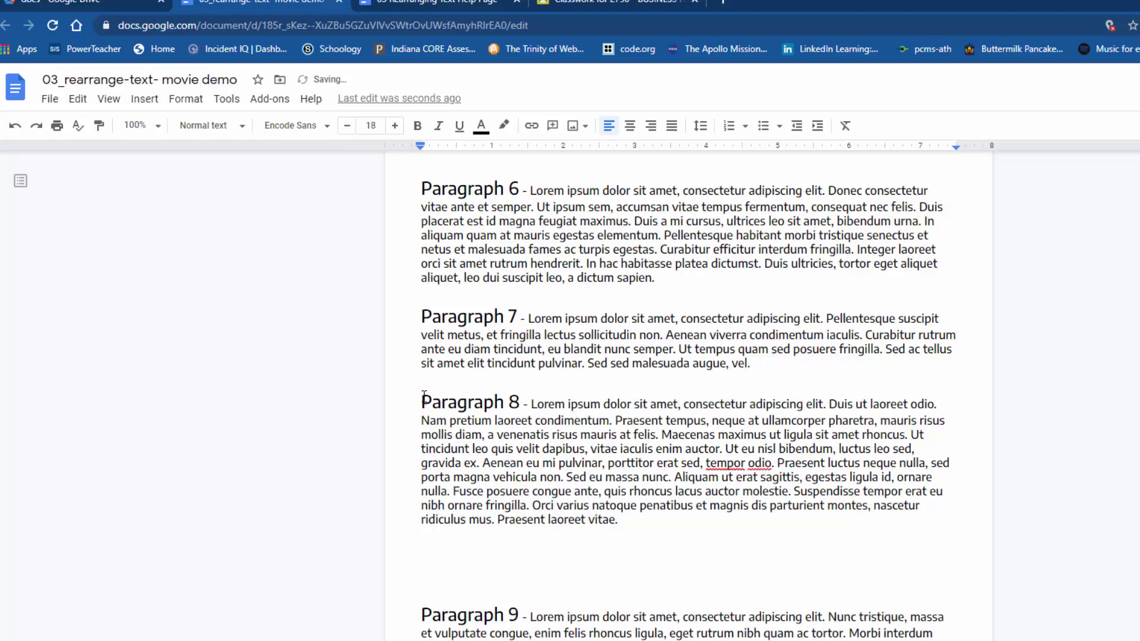
Step: Remove the extra blank lines between Paragraphs 8 and 9, leaving a single blank line between them
scroll(491, 600, "down", 3)
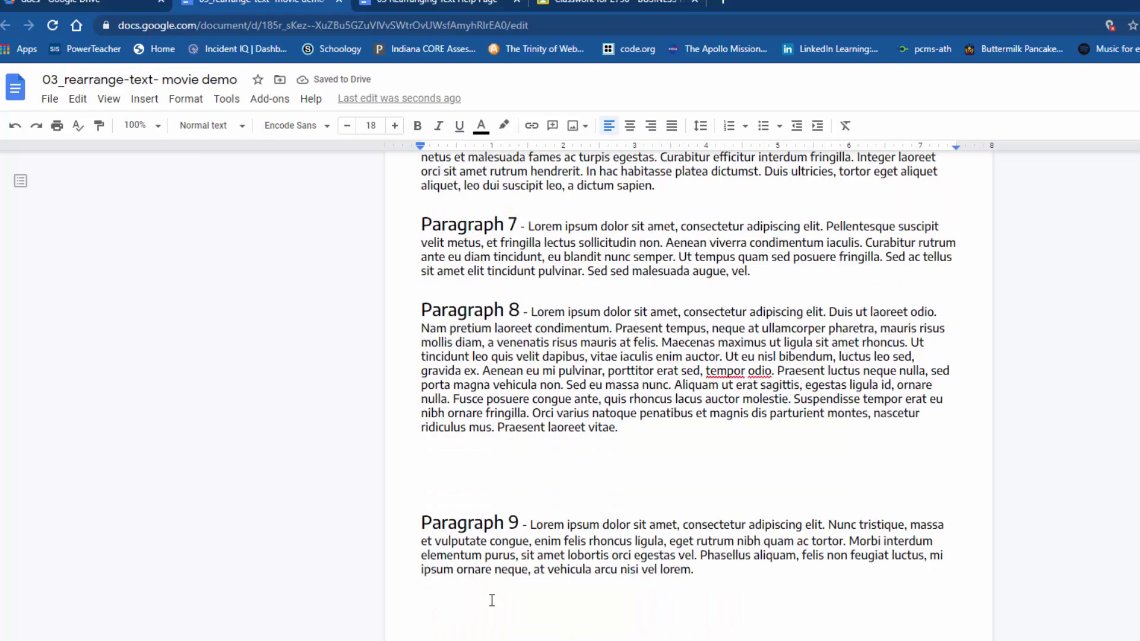
left_click(422, 469)
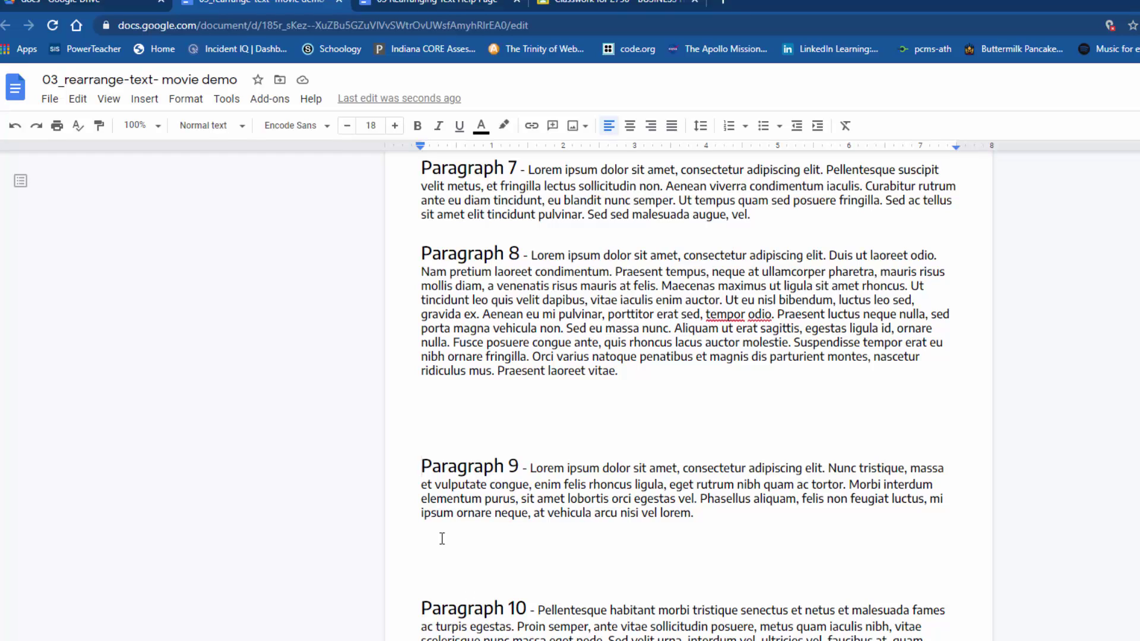
key("BackSpace")
key("BackSpace")
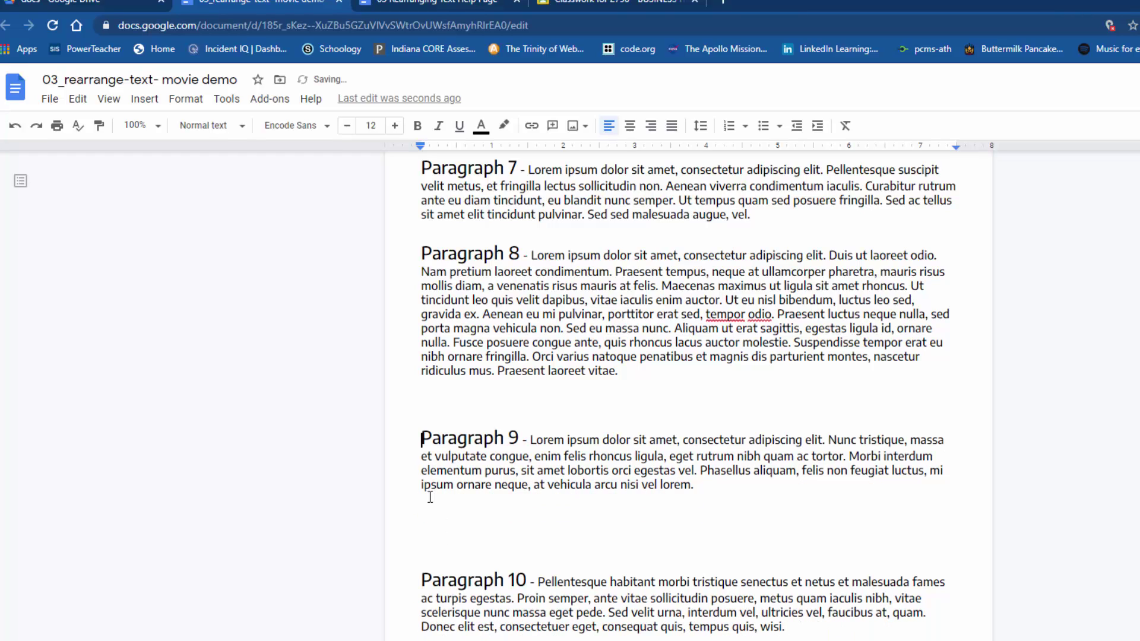
key("BackSpace")
key("BackSpace")
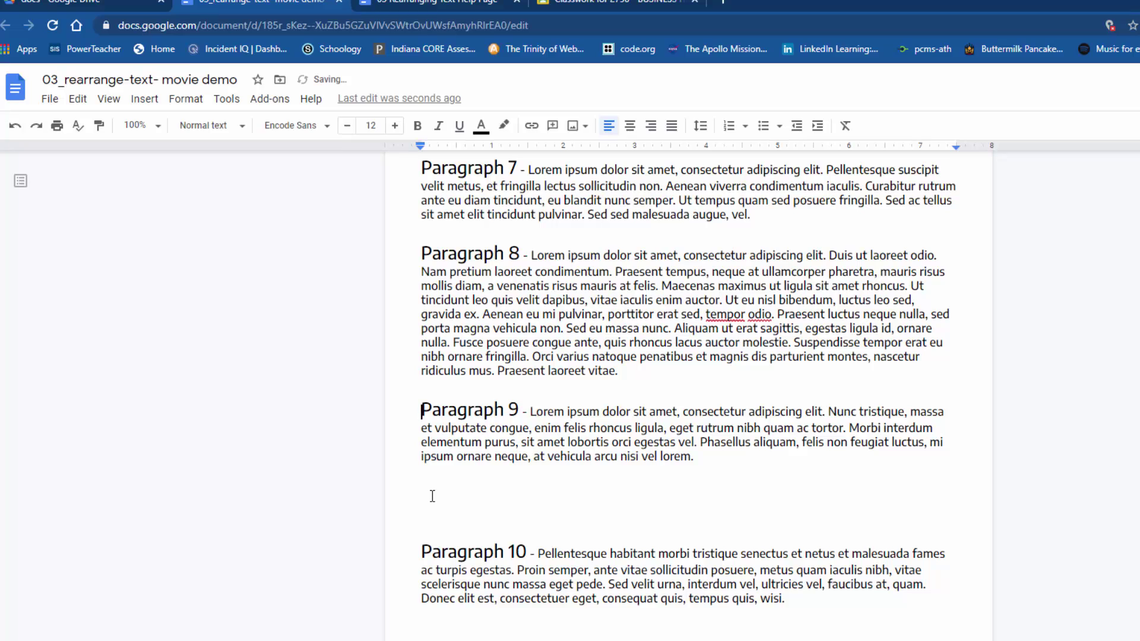
key("BackSpace")
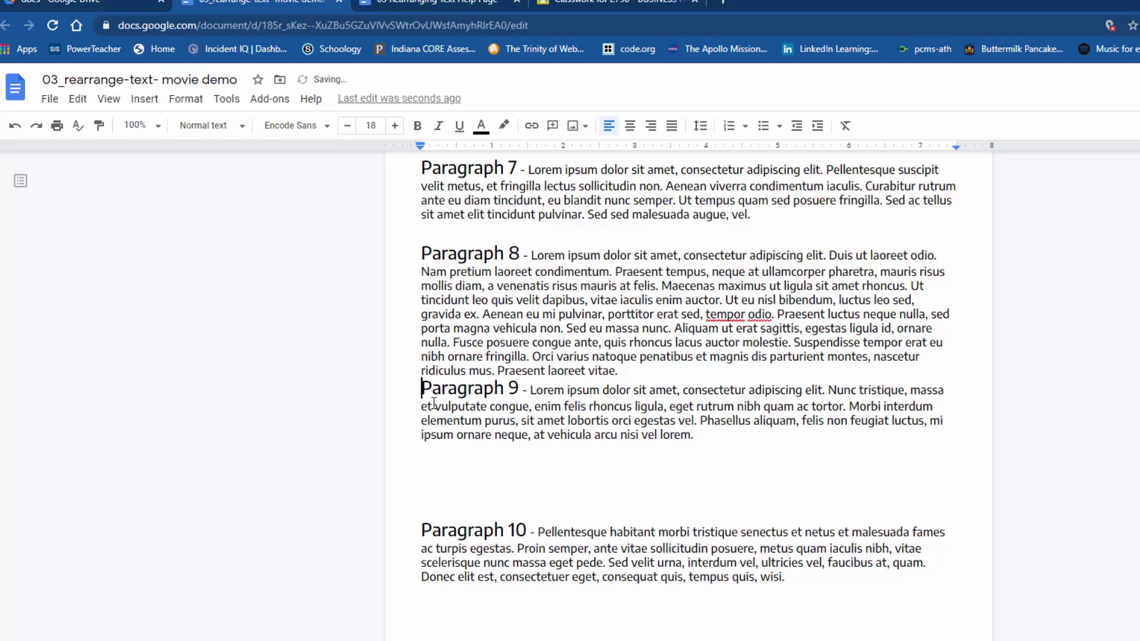
key("Return")
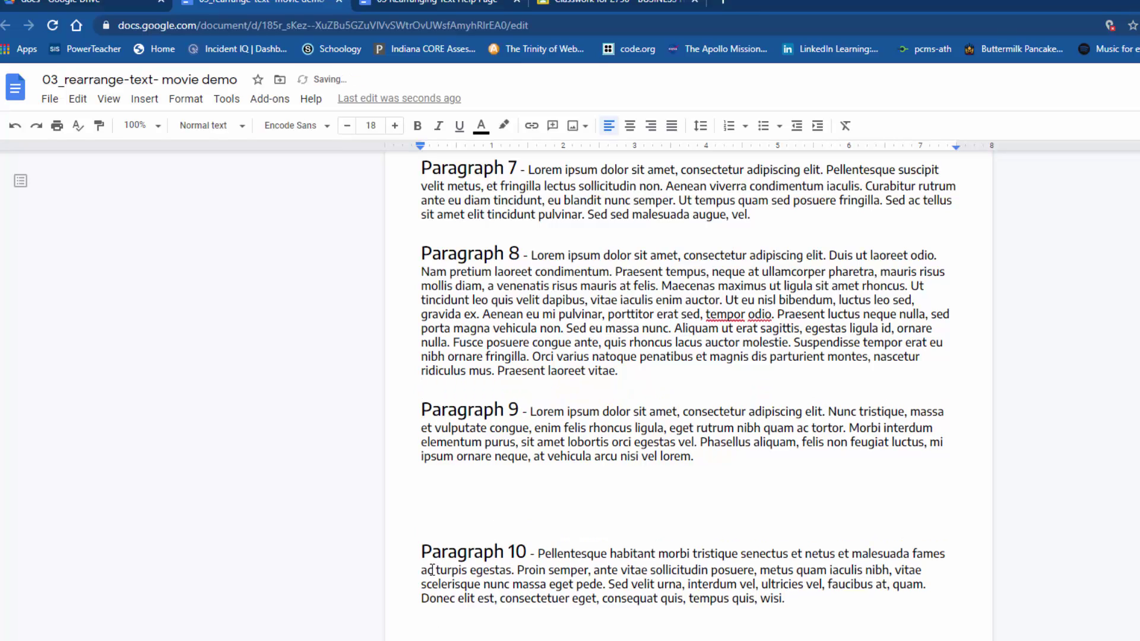
Step: Delete the extra blank lines between Paragraphs 9 and 10 so that only one separates them
left_click(420, 552)
key("BackSpace")
key("BackSpace")
key("BackSpace")
key("BackSpace")
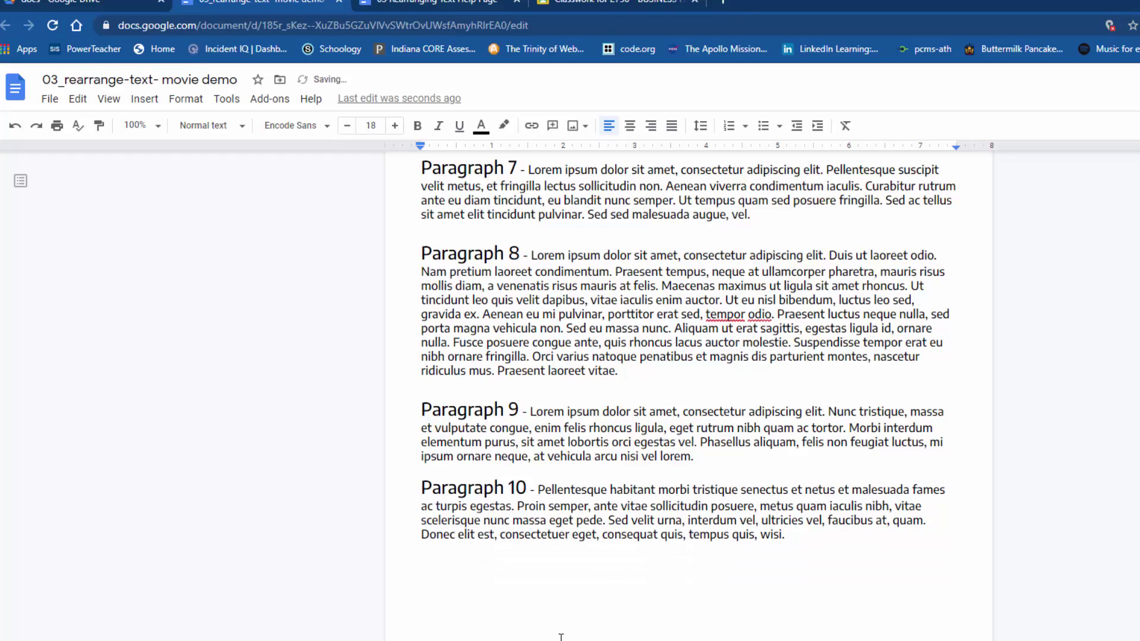
Step: Review the whole document from Paragraph 1 to Paragraph 10, checking the paragraph order and the spacing between paragraphs
scroll(559, 635, "up", 20)
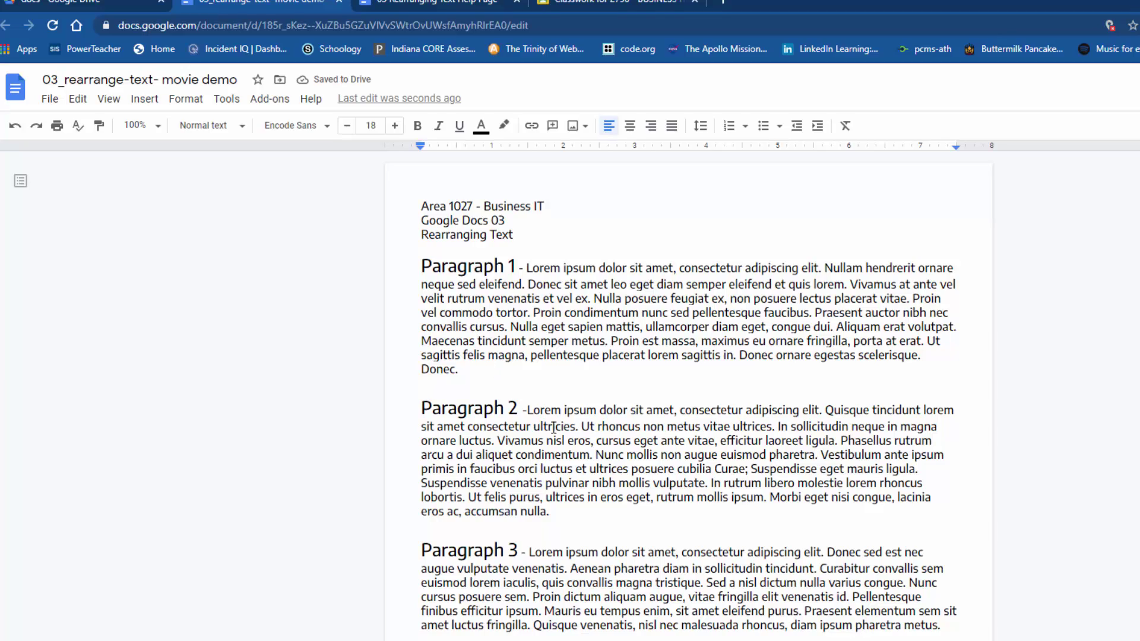
scroll(553, 428, "down", 12)
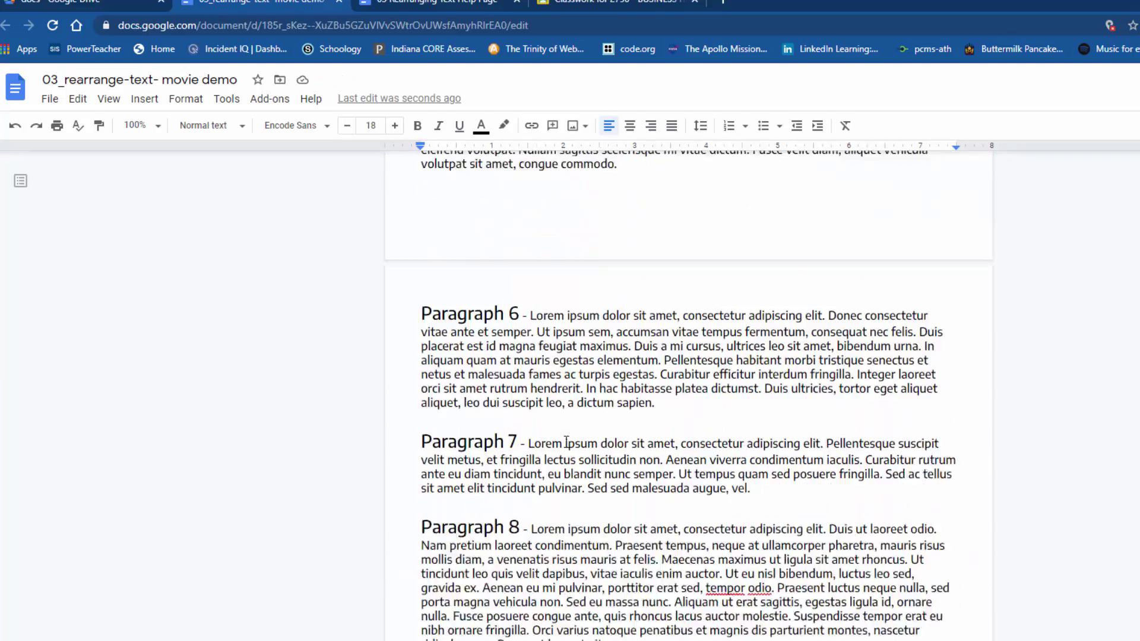
scroll(565, 442, "down", 6)
scroll(564, 443, "up", 15)
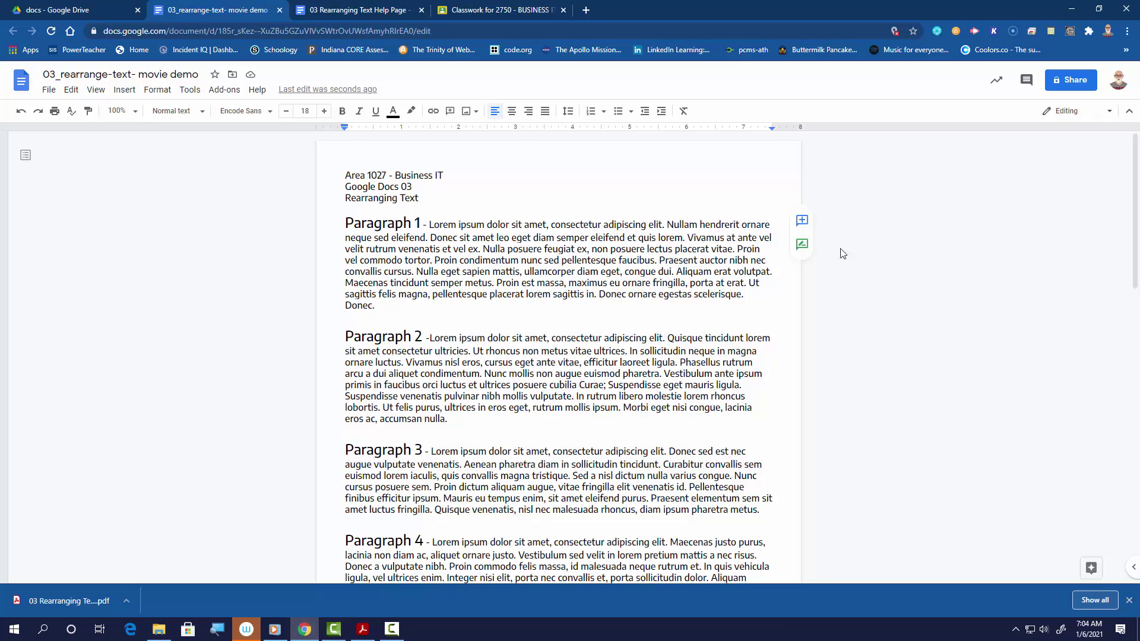
scroll(488, 378, "down", 15)
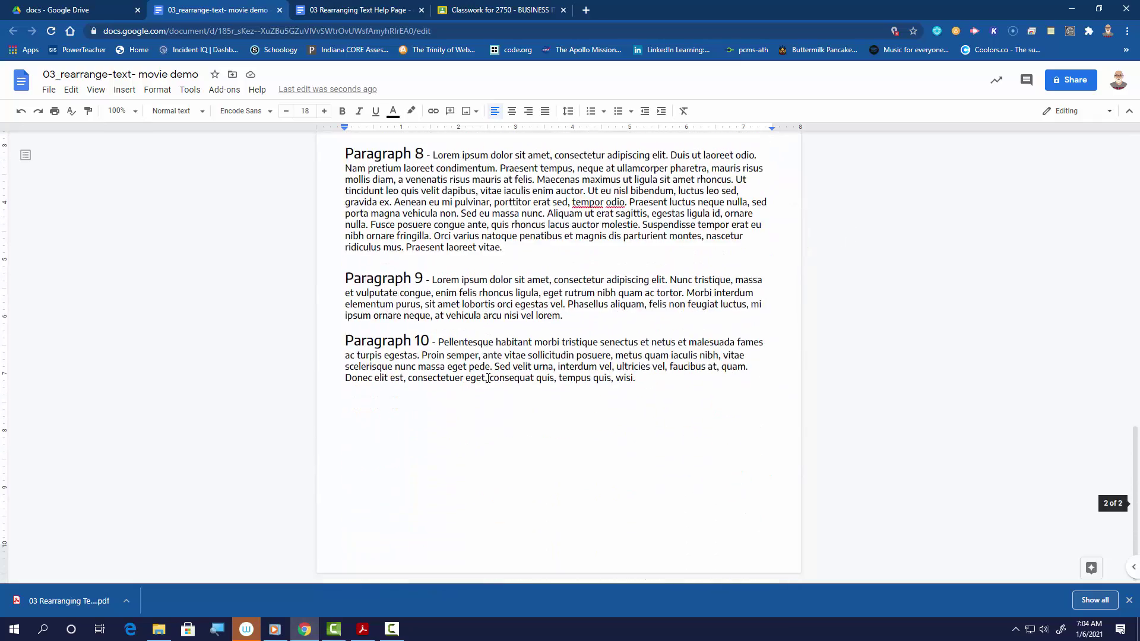
scroll(488, 378, "up", 15)
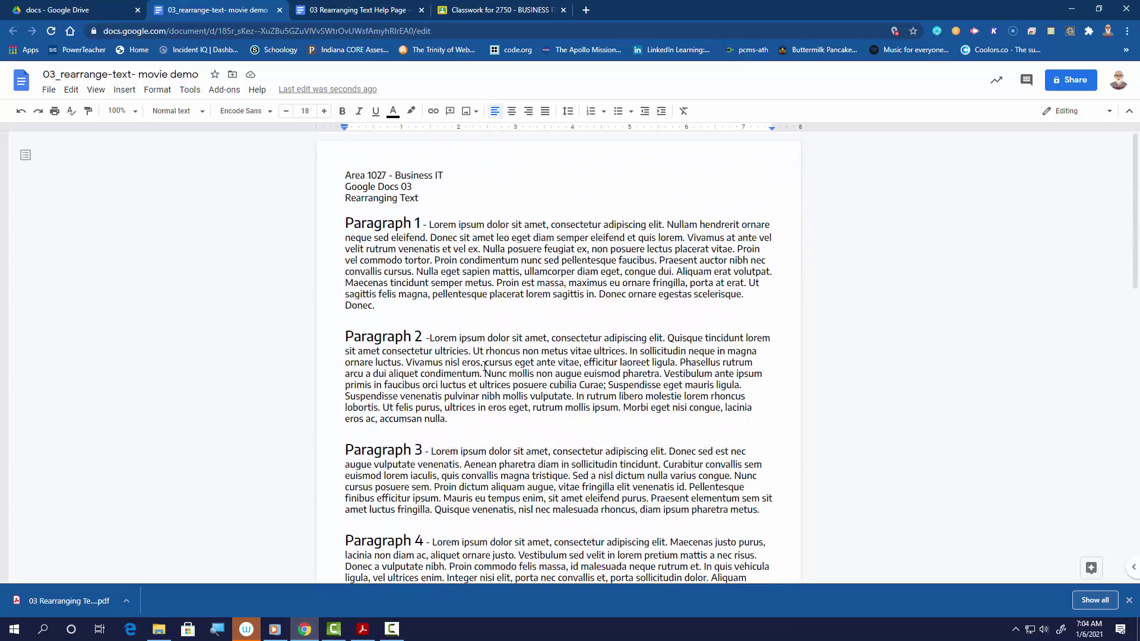